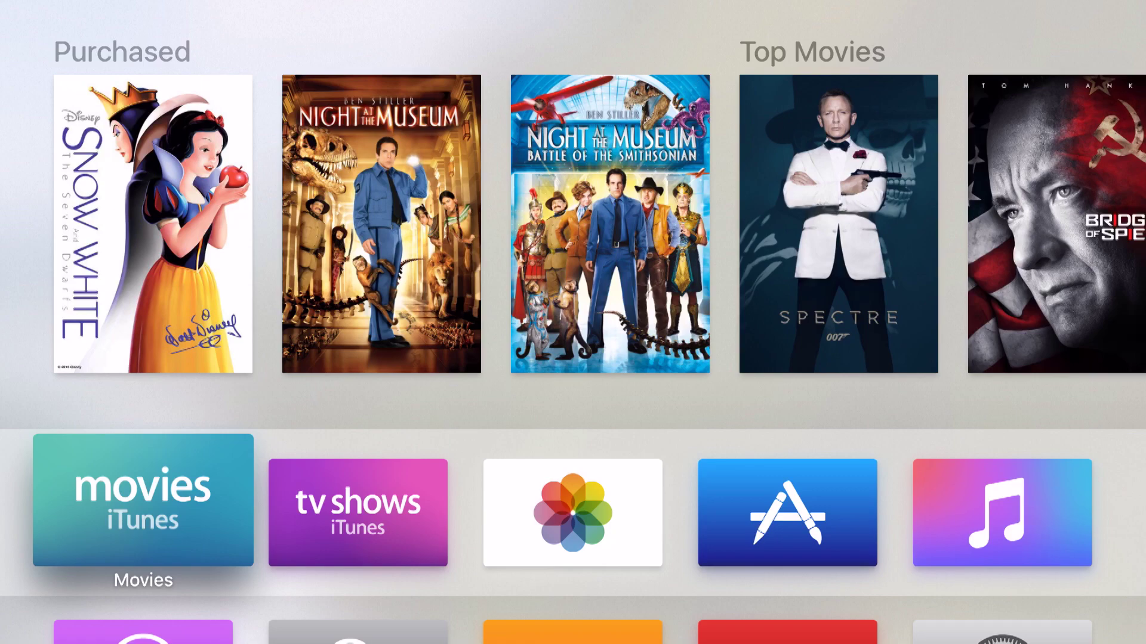
Go to Accessibility in Settings > General
{"action": "key", "text": "Right"}
{"action": "key", "text": "Right"}
{"action": "key", "text": "Right"}
{"action": "key", "text": "Right"}
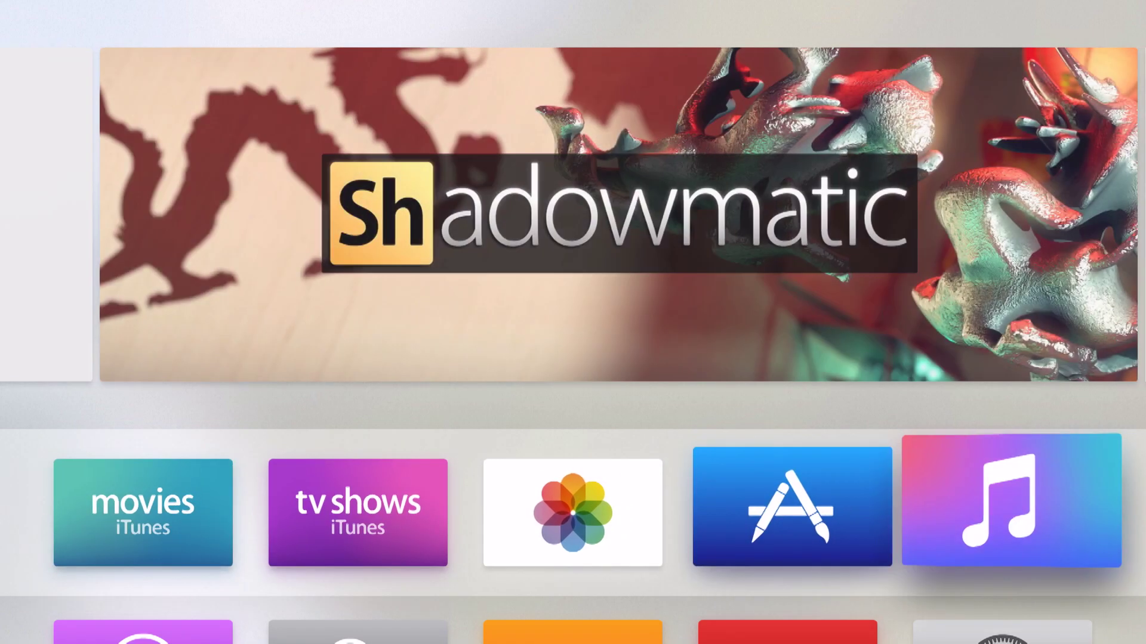
{"action": "key", "text": "Down"}
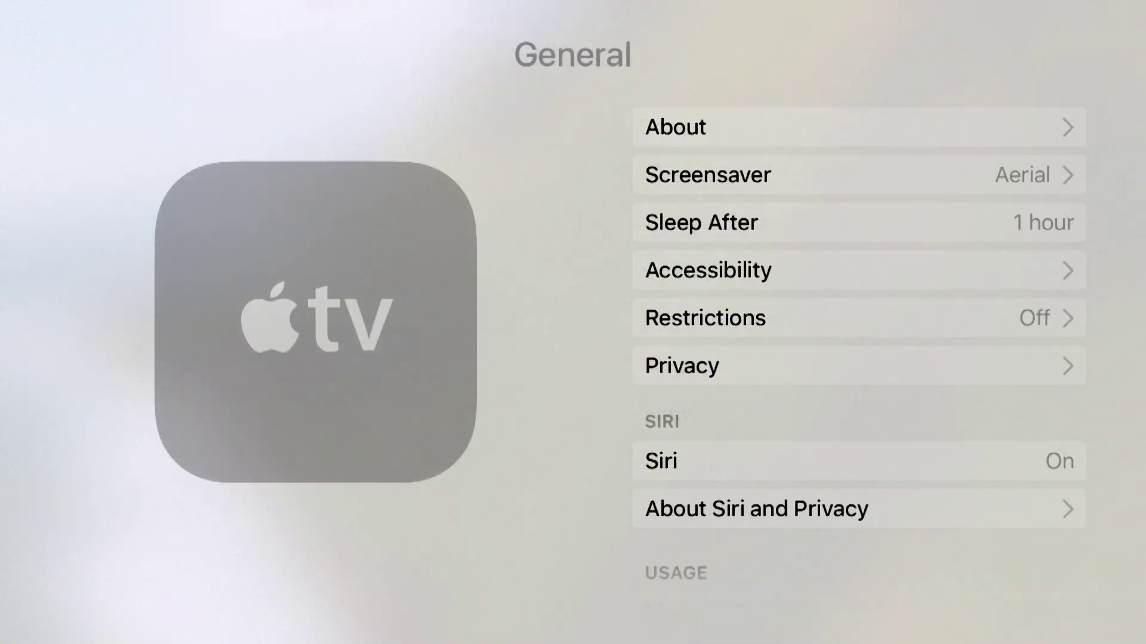
{"action": "key", "text": "Down"}
{"action": "key", "text": "Down"}
{"action": "key", "text": "Down"}
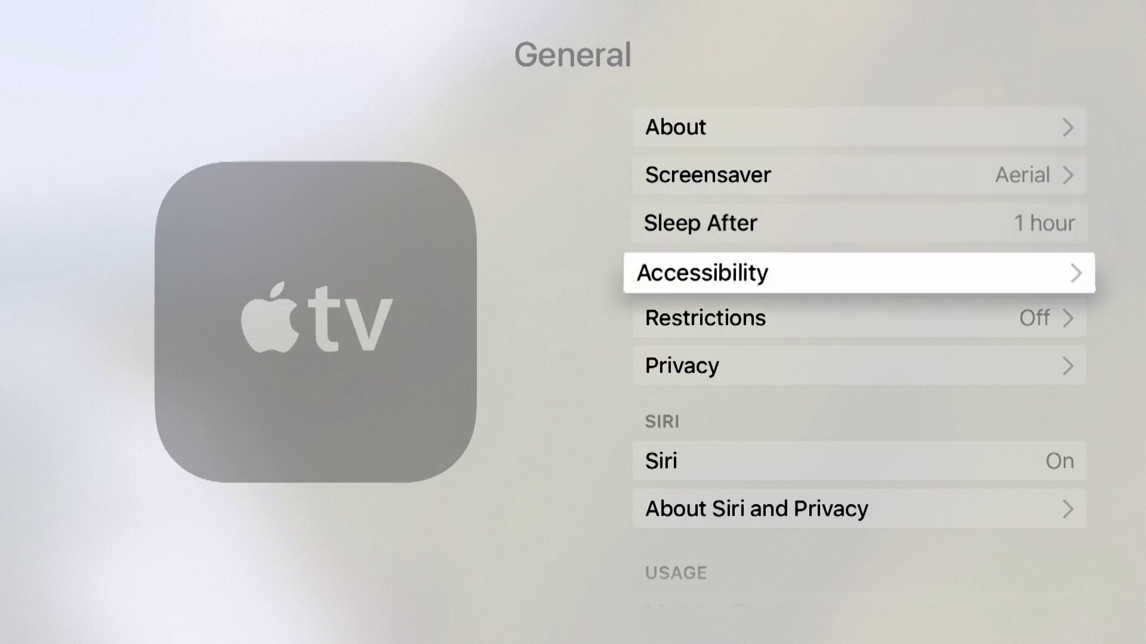
{"action": "key", "text": "Down"}
{"action": "key", "text": "Up"}
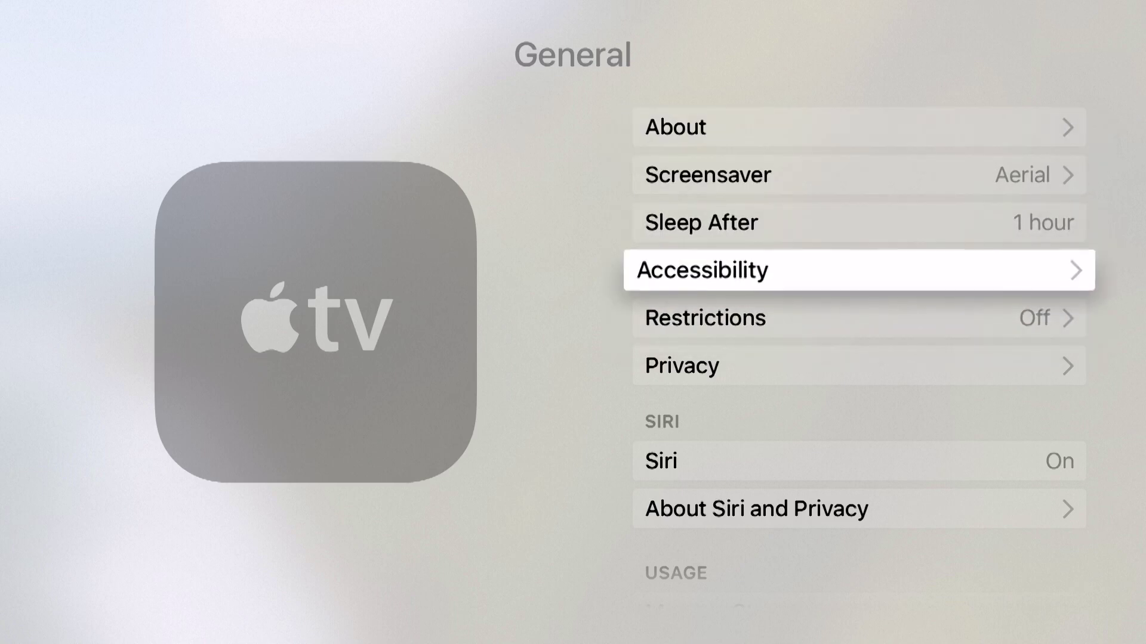
{"action": "key", "text": "Return"}
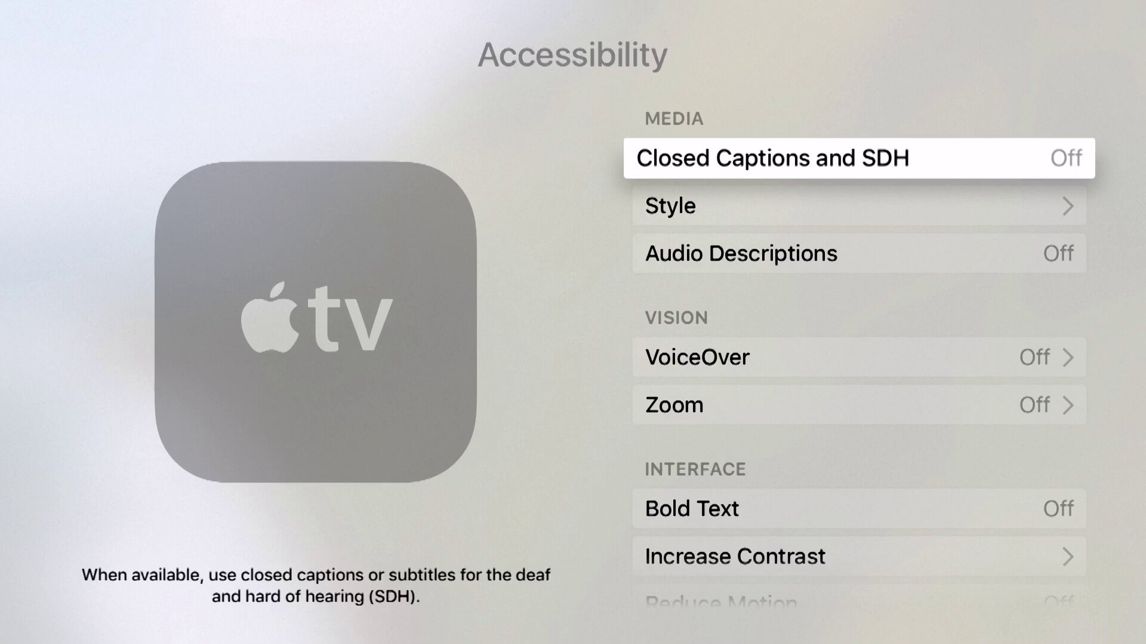
Turn Closed Captions and SDH On and bring up the subtitle Style choices
{"action": "key", "text": "Return"}
{"action": "key", "text": "Down"}
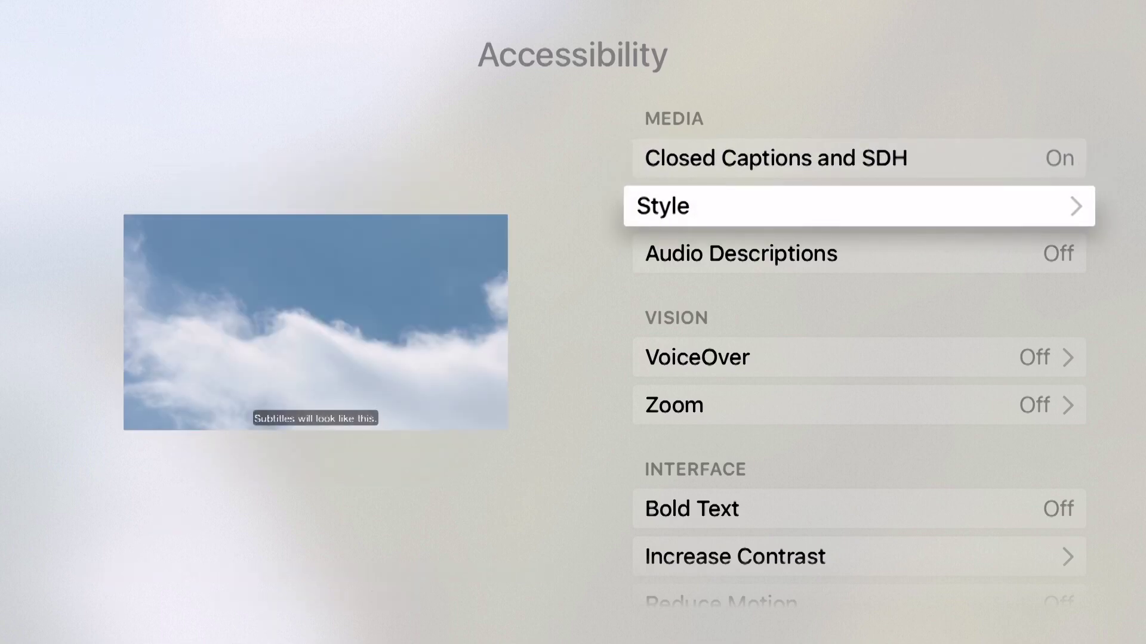
{"action": "key", "text": "Return"}
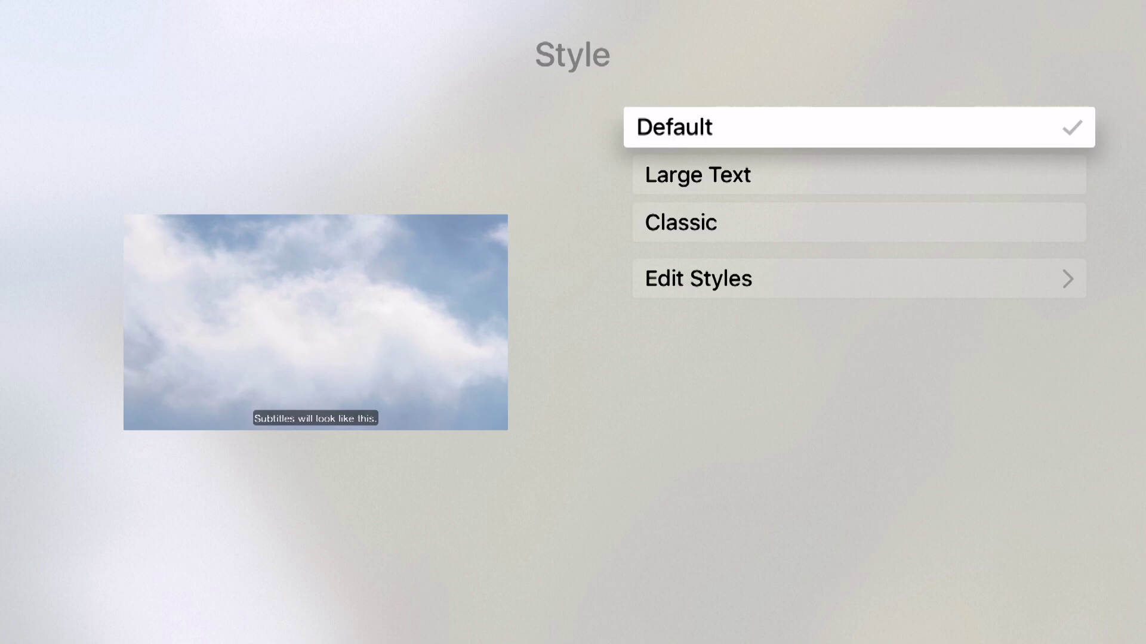
Try the Large Text subtitle style, then settle on Classic and move to Edit Styles
{"action": "key", "text": "Down"}
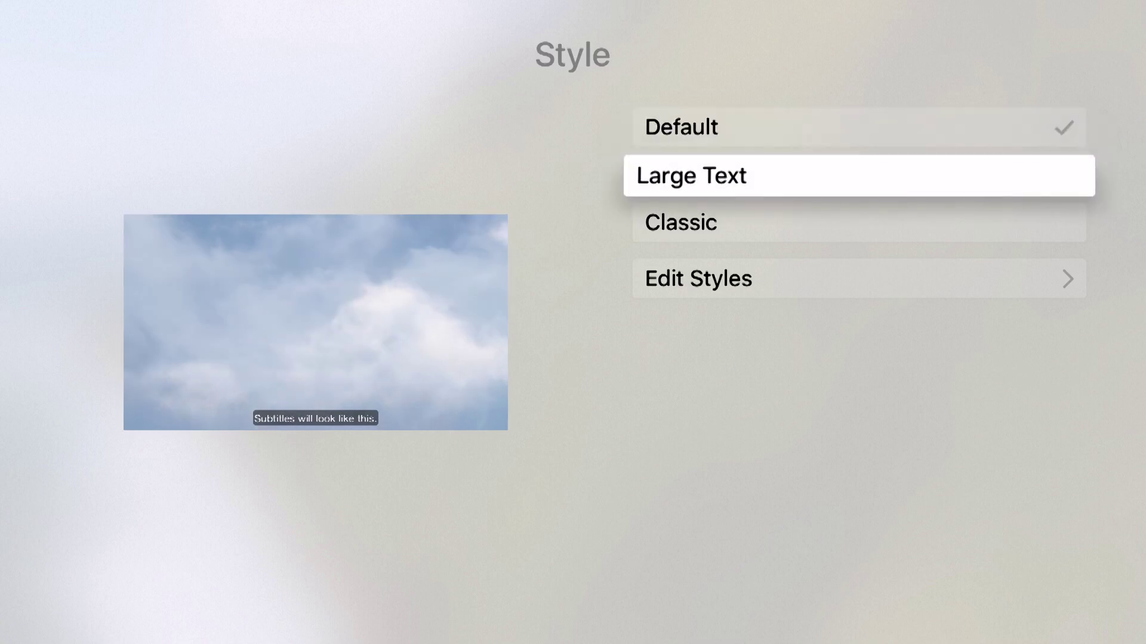
{"action": "key", "text": "Return"}
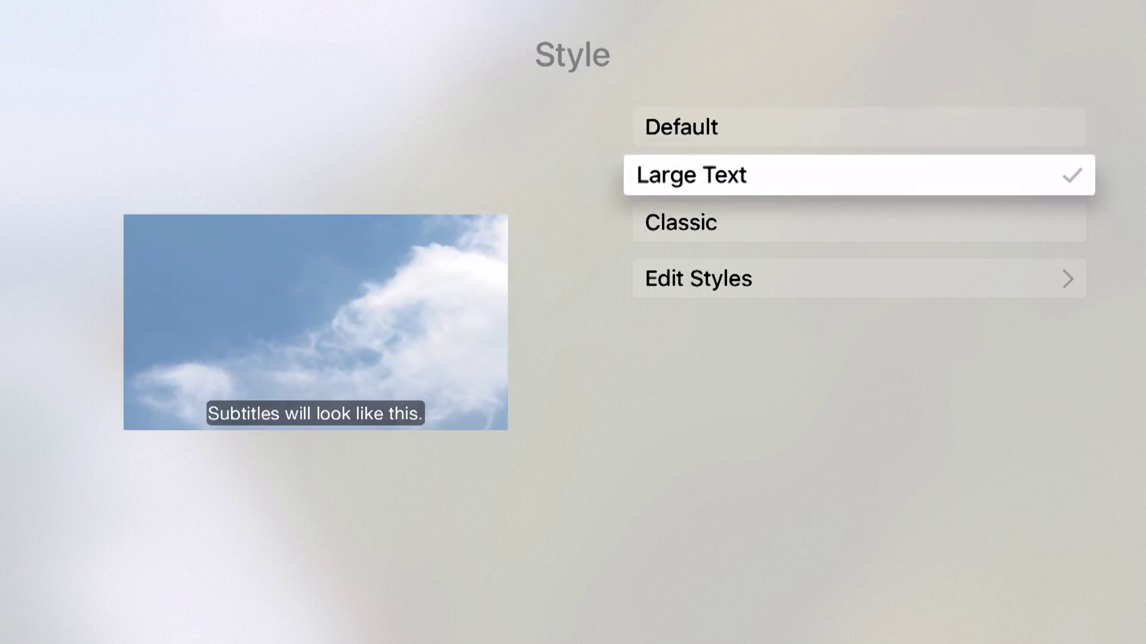
{"action": "key", "text": "Down"}
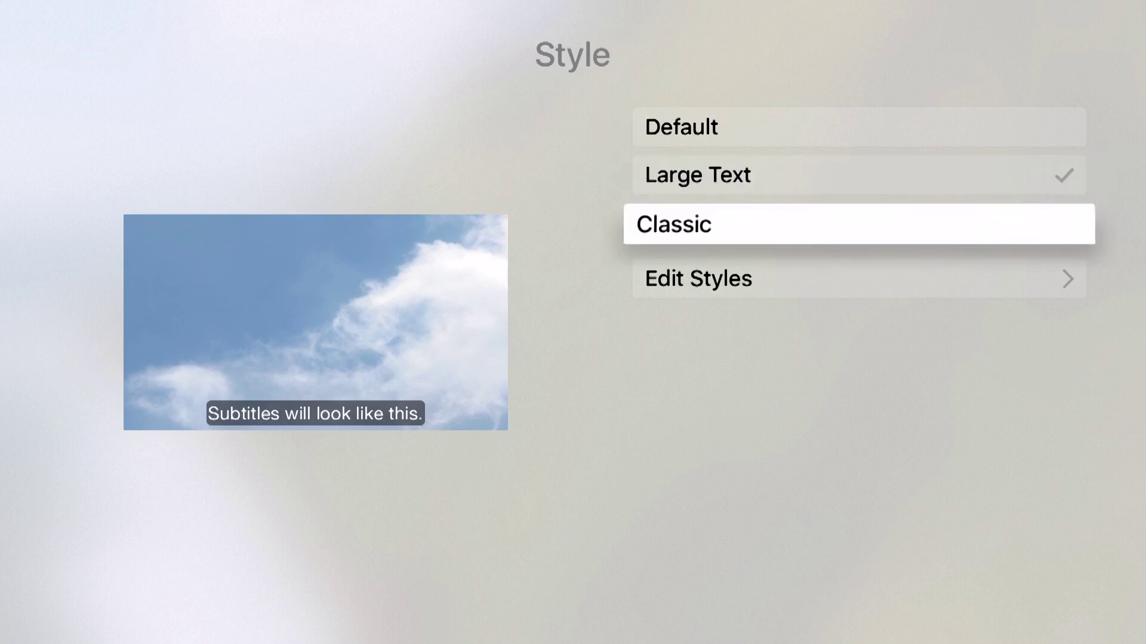
{"action": "key", "text": "Return"}
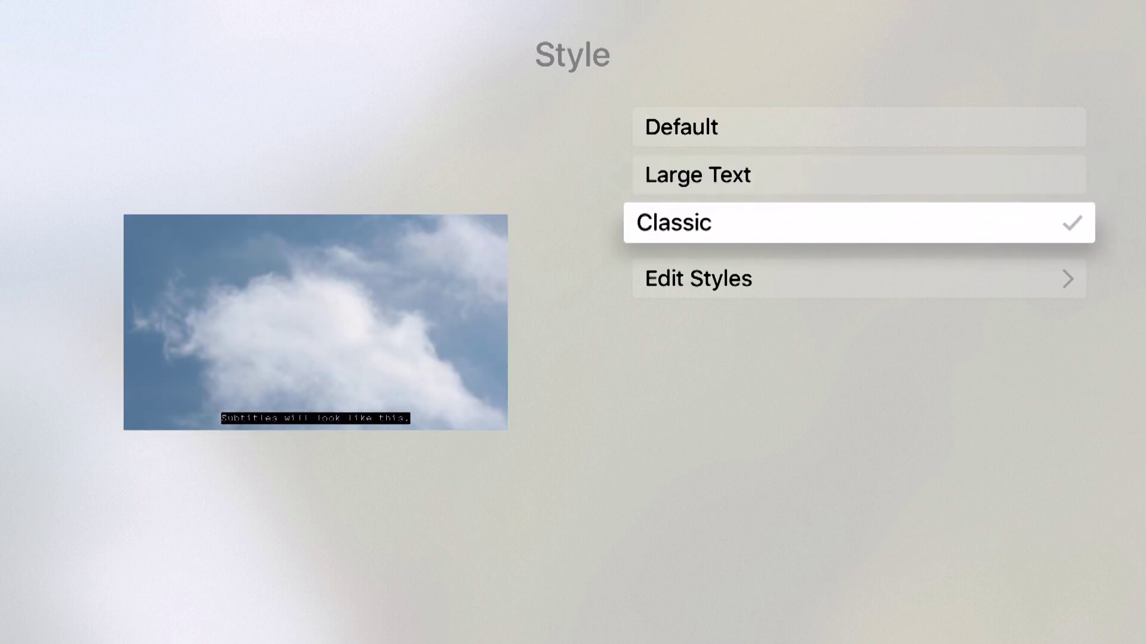
{"action": "key", "text": "Down"}
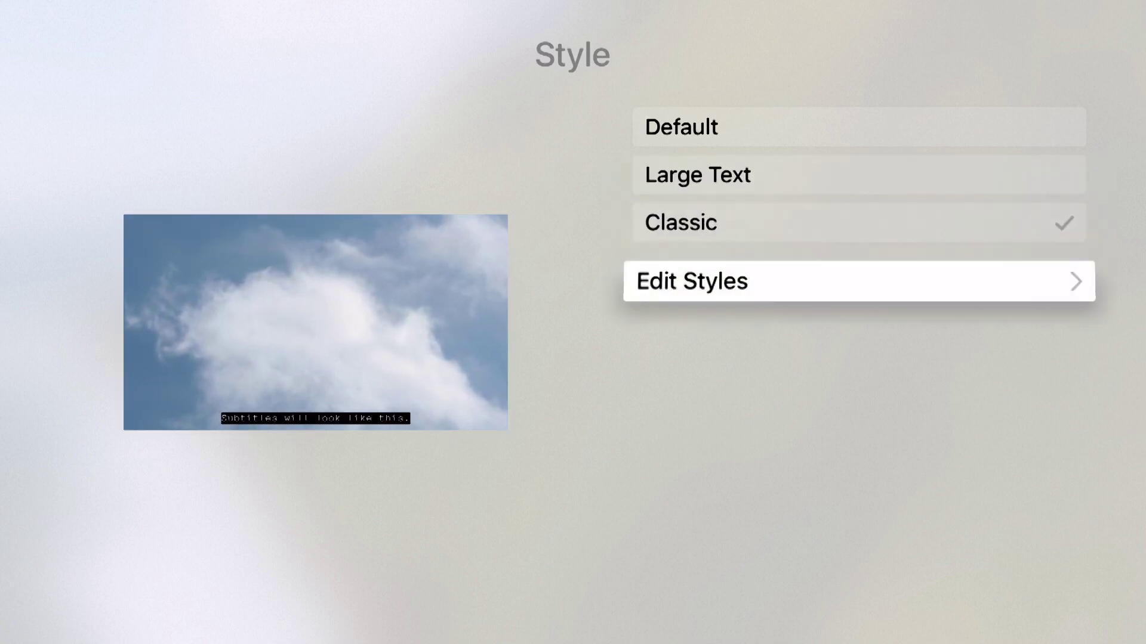
Create a new custom subtitle style, keeping its default name Style 1
{"action": "key", "text": "Return"}
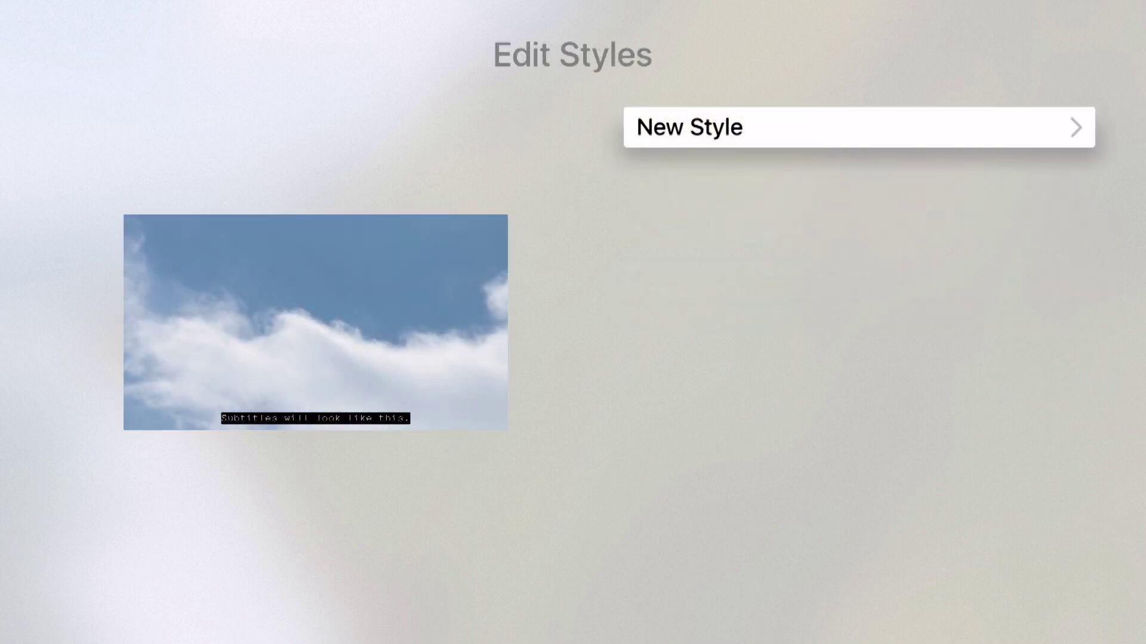
{"action": "key", "text": "Return"}
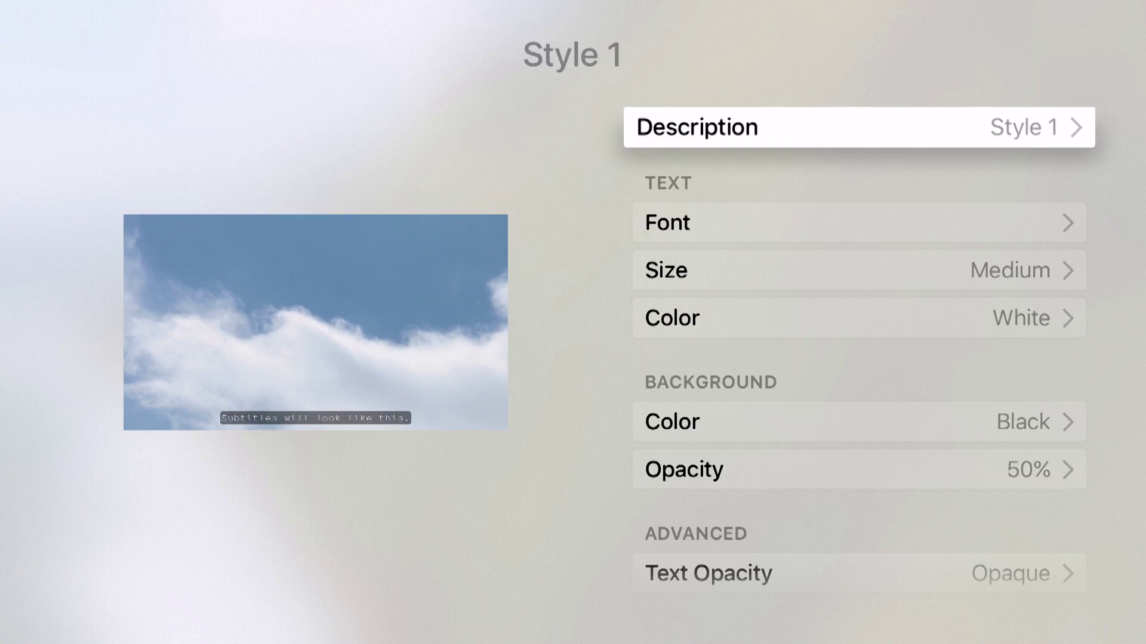
{"action": "key", "text": "Return"}
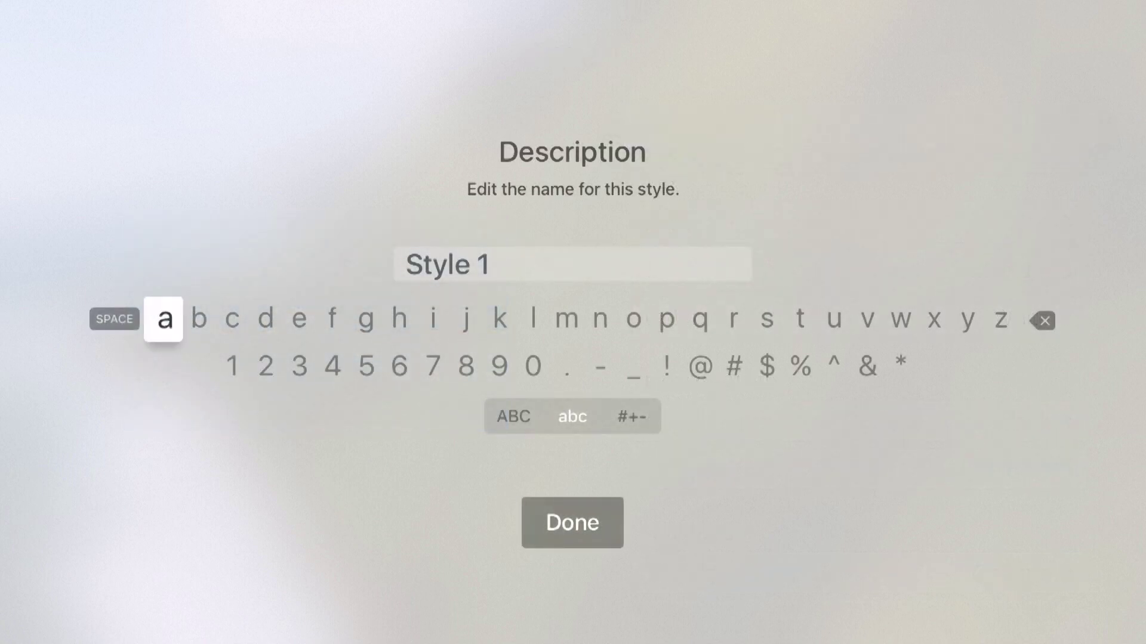
{"action": "key", "text": "Escape"}
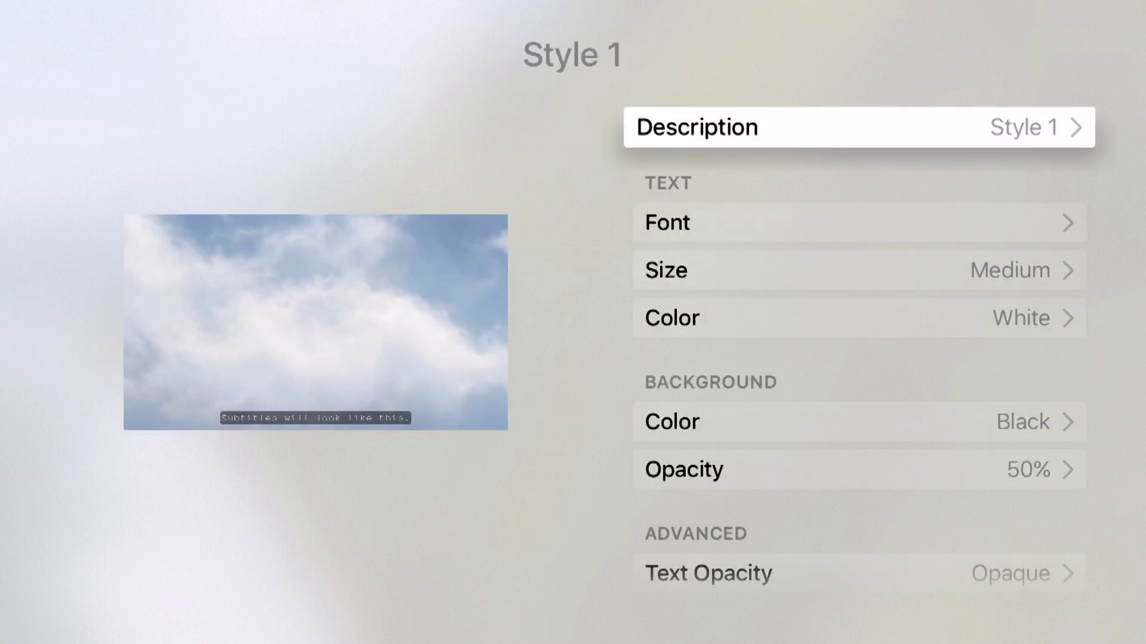
{"action": "key", "text": "Down"}
{"action": "key", "text": "Down"}
{"action": "key", "text": "Up"}
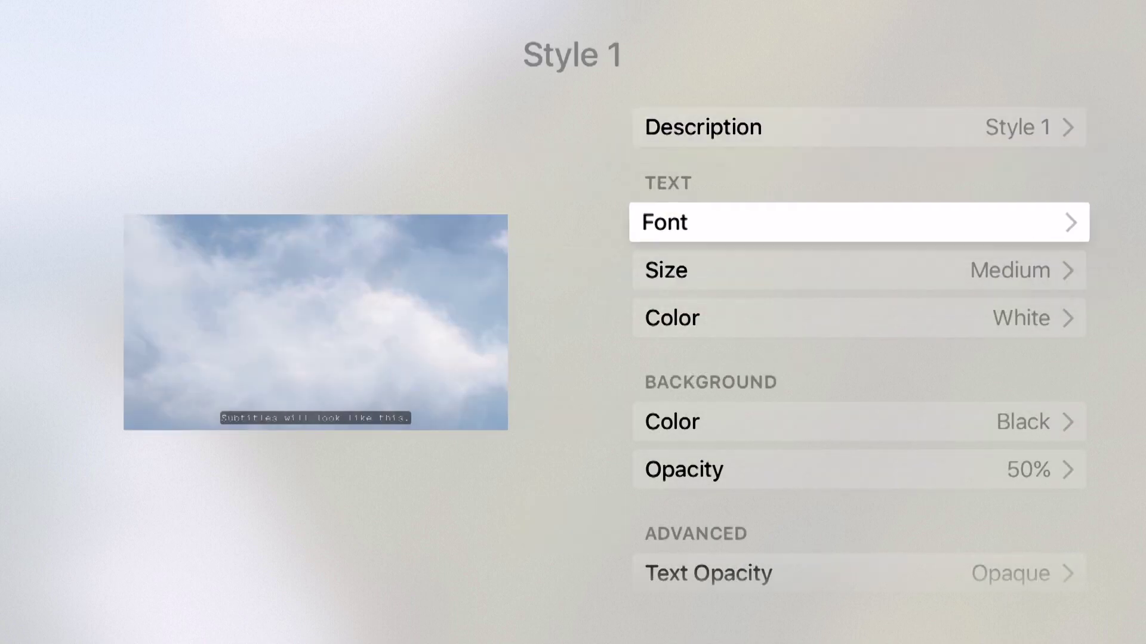
Preview the Avenir, Courier and Menlo fonts, then settle on Copperplate for Style 1
{"action": "key", "text": "Return"}
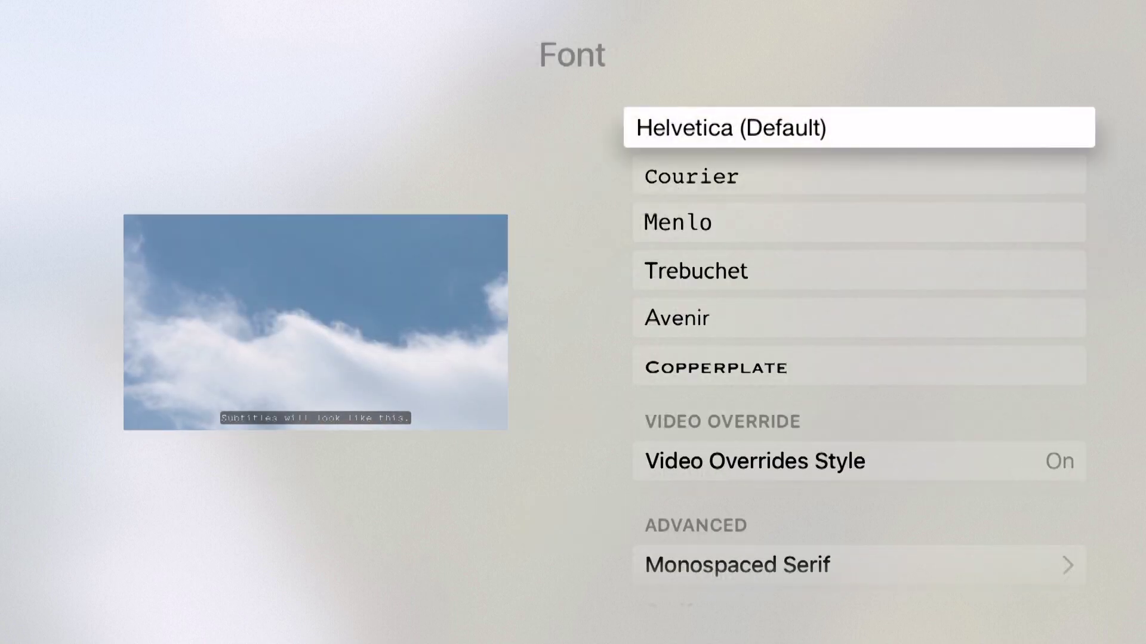
{"action": "key", "text": "Down"}
{"action": "key", "text": "Down"}
{"action": "key", "text": "Down"}
{"action": "key", "text": "Down"}
{"action": "key", "text": "Down"}
{"action": "key", "text": "Down"}
{"action": "key", "text": "Down"}
{"action": "key", "text": "Down"}
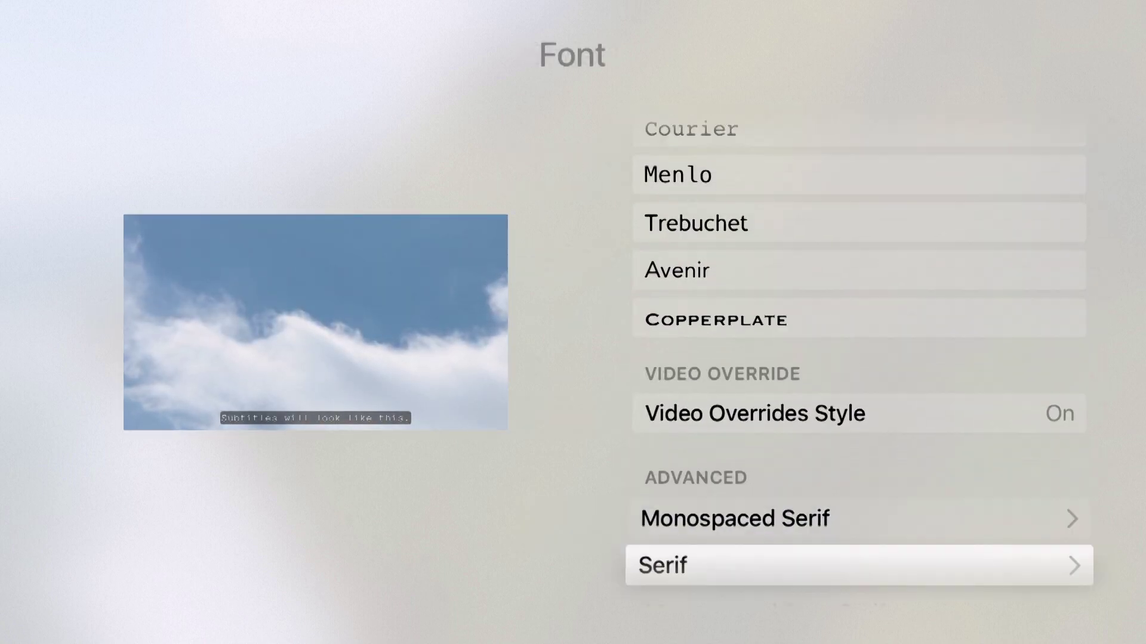
{"action": "key", "text": "Up"}
{"action": "key", "text": "Up"}
{"action": "key", "text": "Up"}
{"action": "key", "text": "Up"}
{"action": "key", "text": "Up"}
{"action": "key", "text": "Up"}
{"action": "key", "text": "Up"}
{"action": "key", "text": "Up"}
{"action": "key", "text": "Down"}
{"action": "key", "text": "Down"}
{"action": "key", "text": "Down"}
{"action": "key", "text": "Down"}
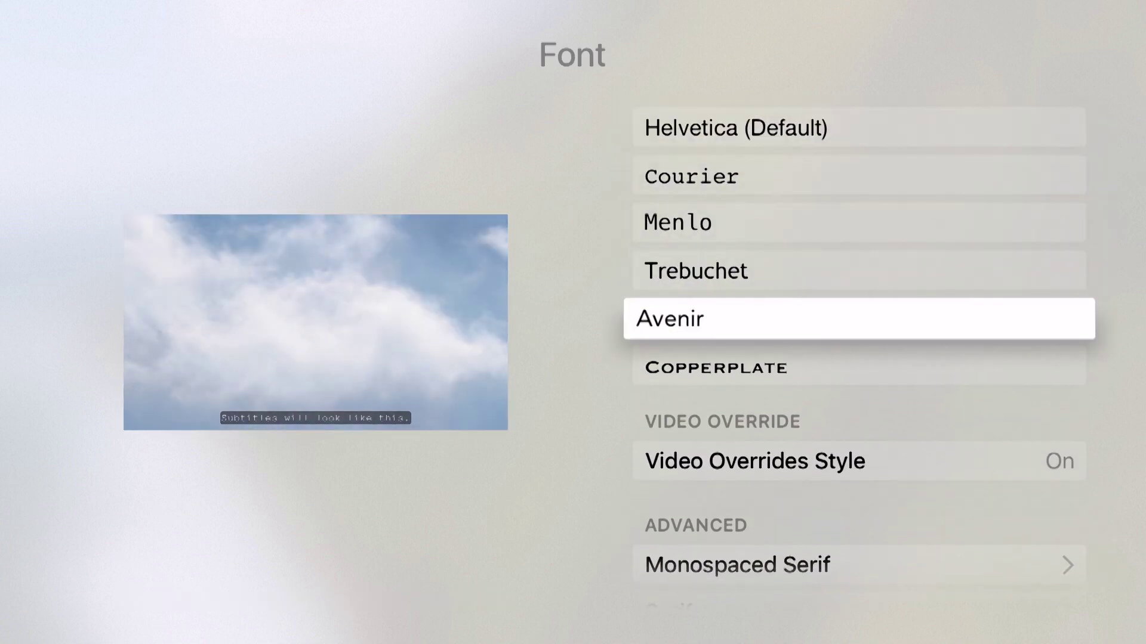
{"action": "key", "text": "Return"}
{"action": "key", "text": "Down"}
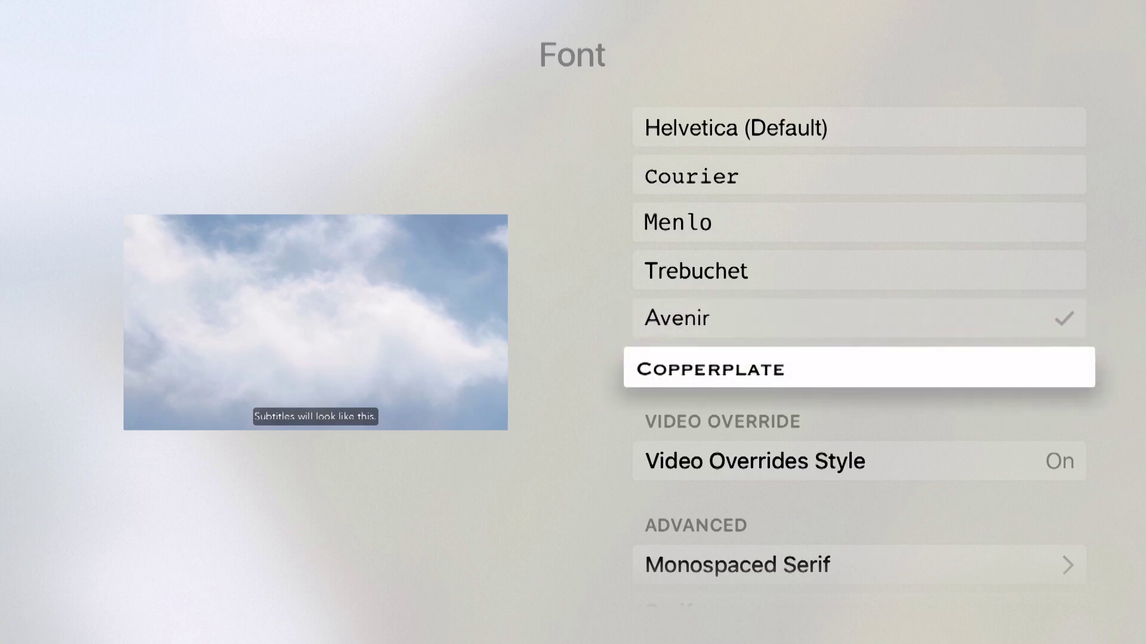
{"action": "key", "text": "Return"}
{"action": "key", "text": "Up"}
{"action": "key", "text": "Up"}
{"action": "key", "text": "Up"}
{"action": "key", "text": "Up"}
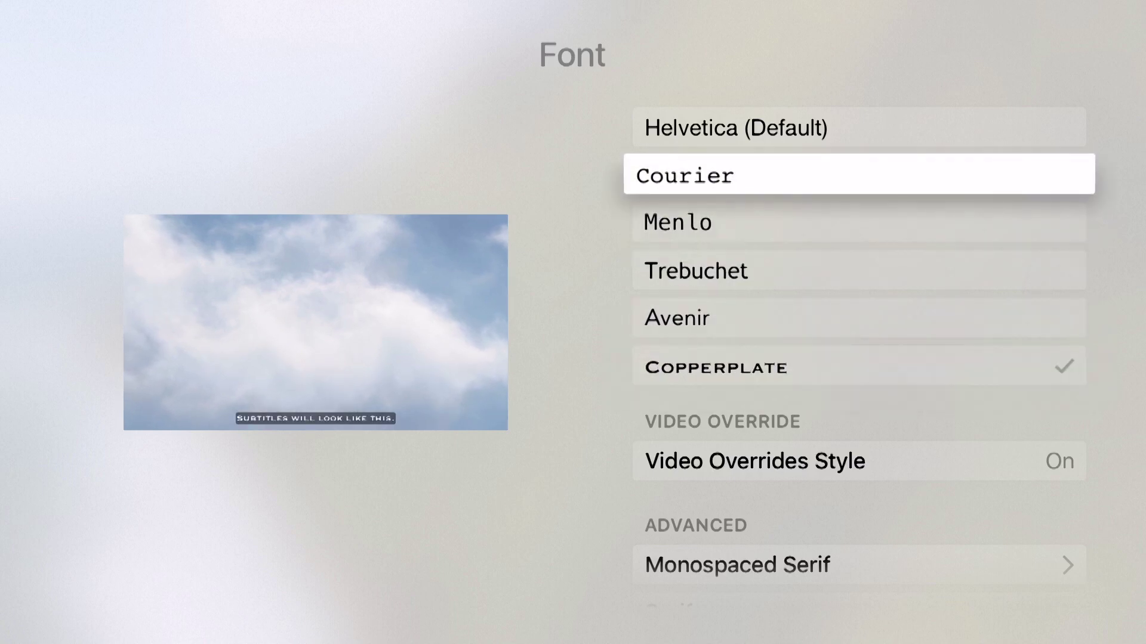
{"action": "key", "text": "Return"}
{"action": "key", "text": "Down"}
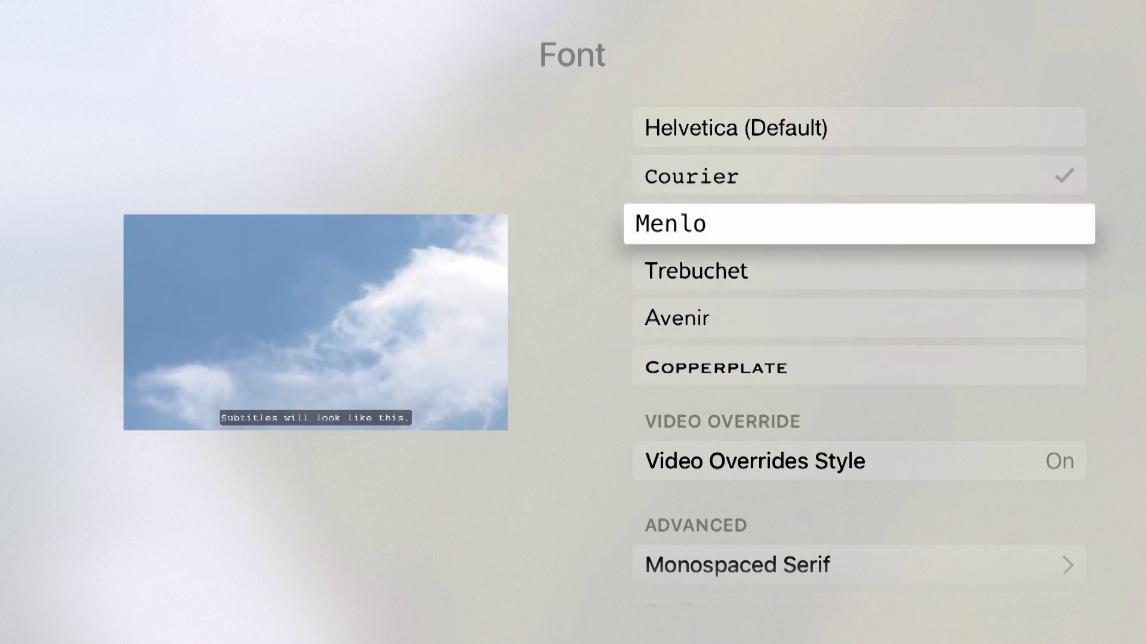
{"action": "key", "text": "Return"}
{"action": "key", "text": "Down"}
{"action": "key", "text": "Down"}
{"action": "key", "text": "Down"}
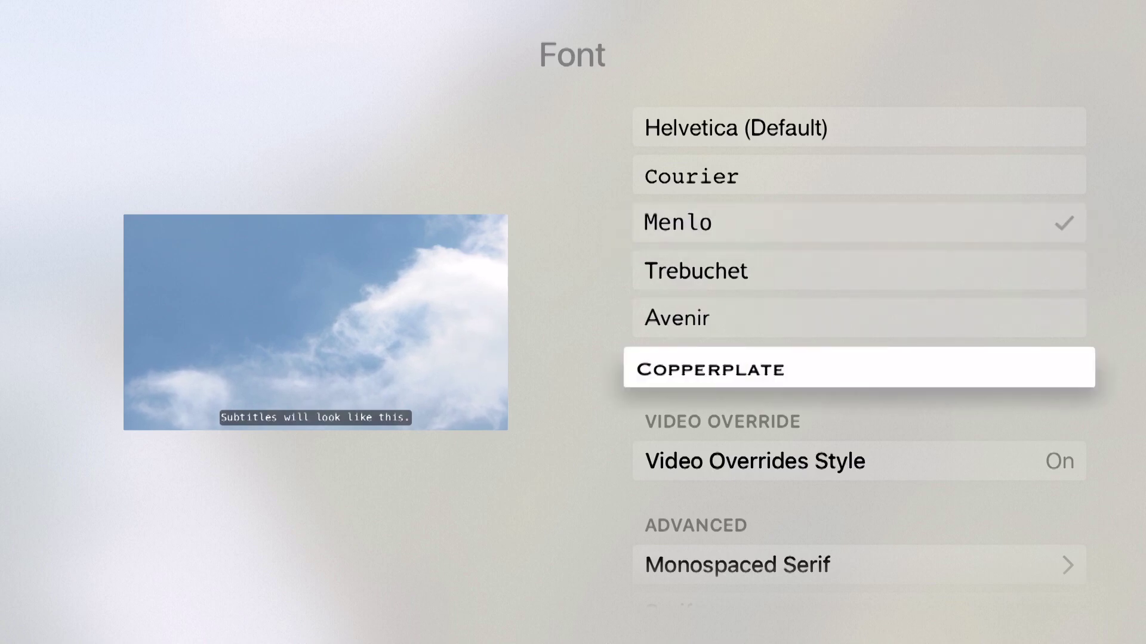
{"action": "key", "text": "Return"}
Switch Video Overrides Style Off
{"action": "key", "text": "Down"}
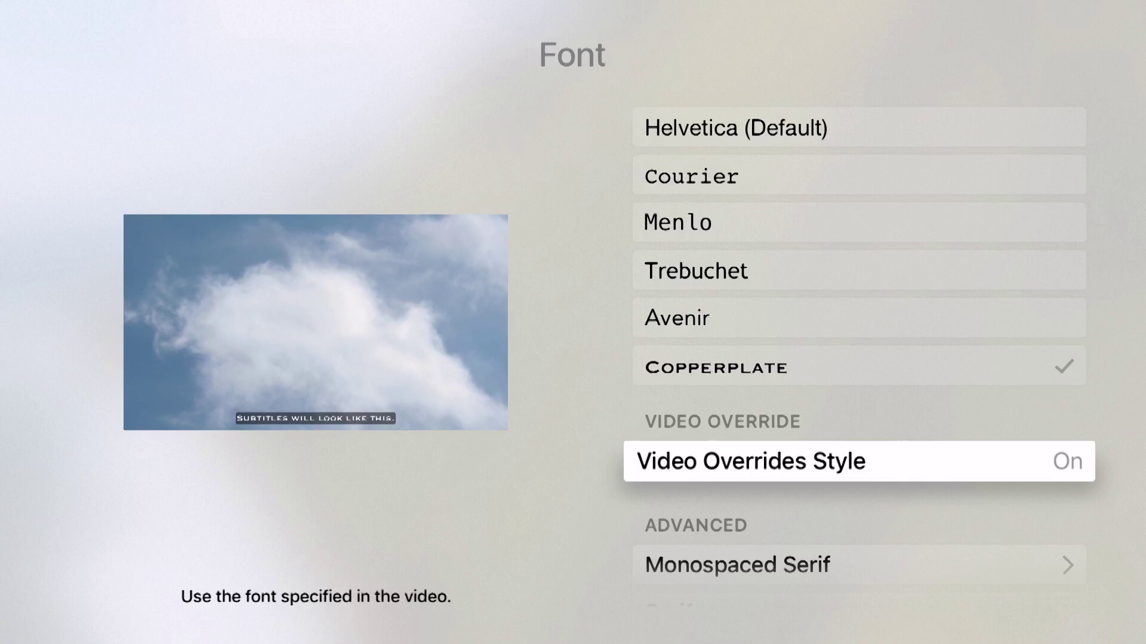
{"action": "key", "text": "Return"}
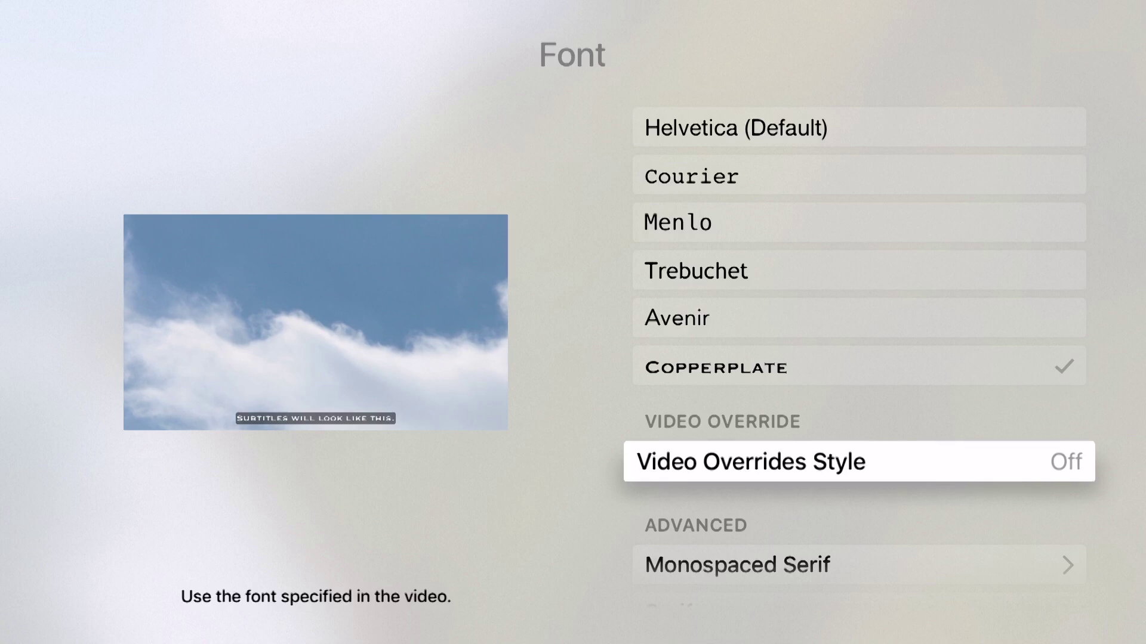
{"action": "key", "text": "Down"}
{"action": "key", "text": "Down"}
Browse the Sans Serif font category without changing anything
{"action": "key", "text": "Up"}
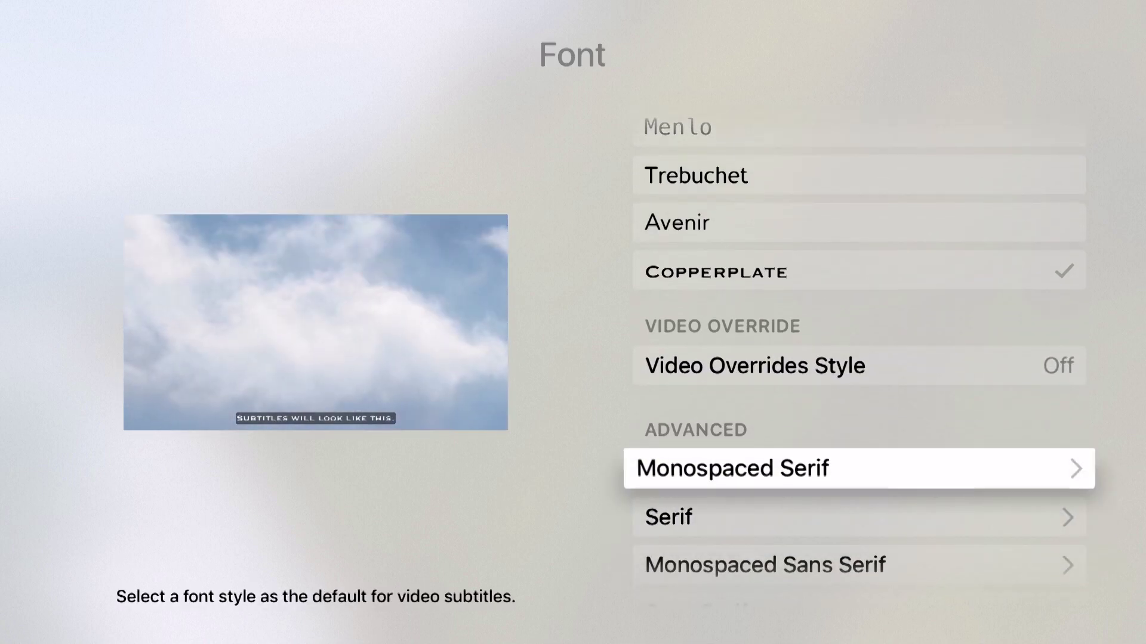
{"action": "key", "text": "Down"}
{"action": "key", "text": "Down"}
{"action": "key", "text": "Down"}
{"action": "key", "text": "Down"}
{"action": "key", "text": "Down"}
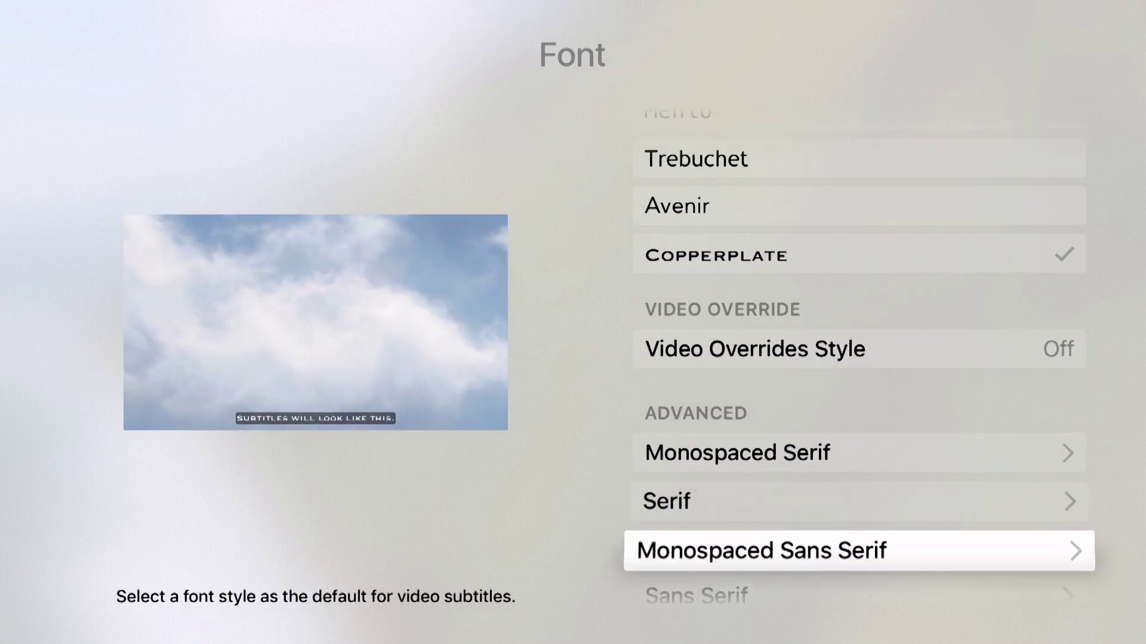
{"action": "key", "text": "Up"}
{"action": "key", "text": "Up"}
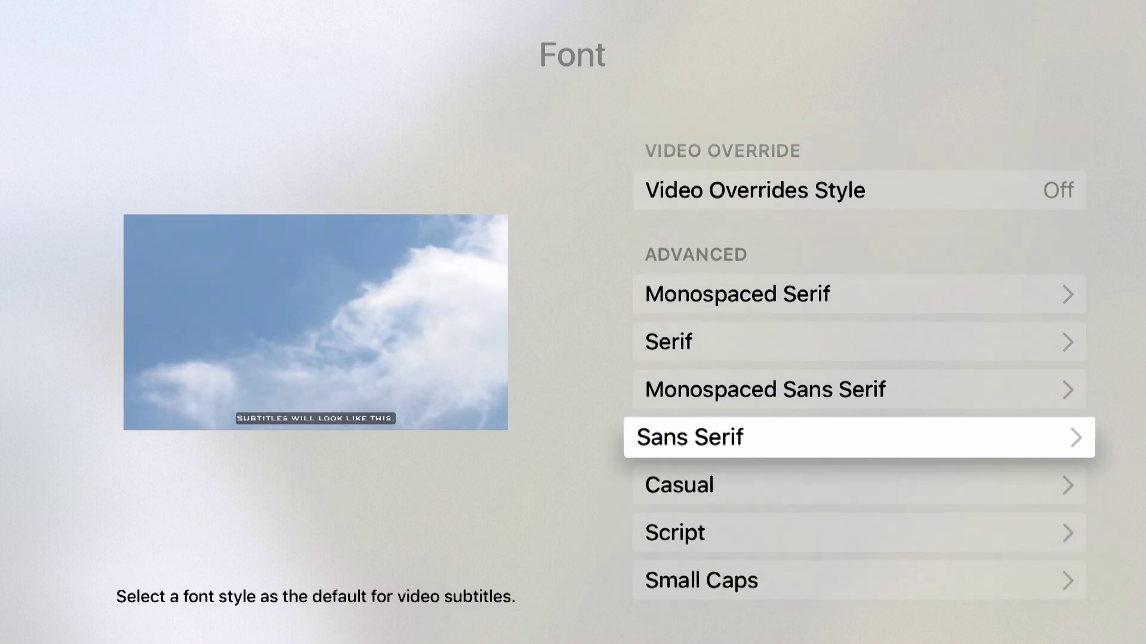
{"action": "key", "text": "Return"}
{"action": "key", "text": "Down"}
{"action": "key", "text": "Down"}
{"action": "key", "text": "Down"}
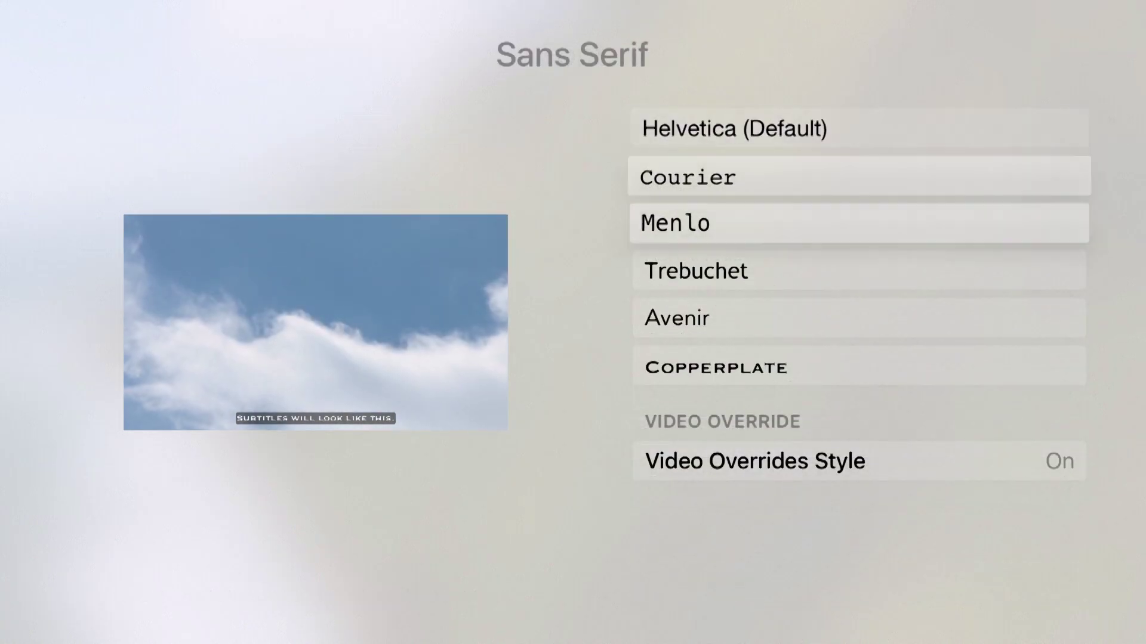
{"action": "key", "text": "Up"}
{"action": "key", "text": "Up"}
{"action": "key", "text": "Up"}
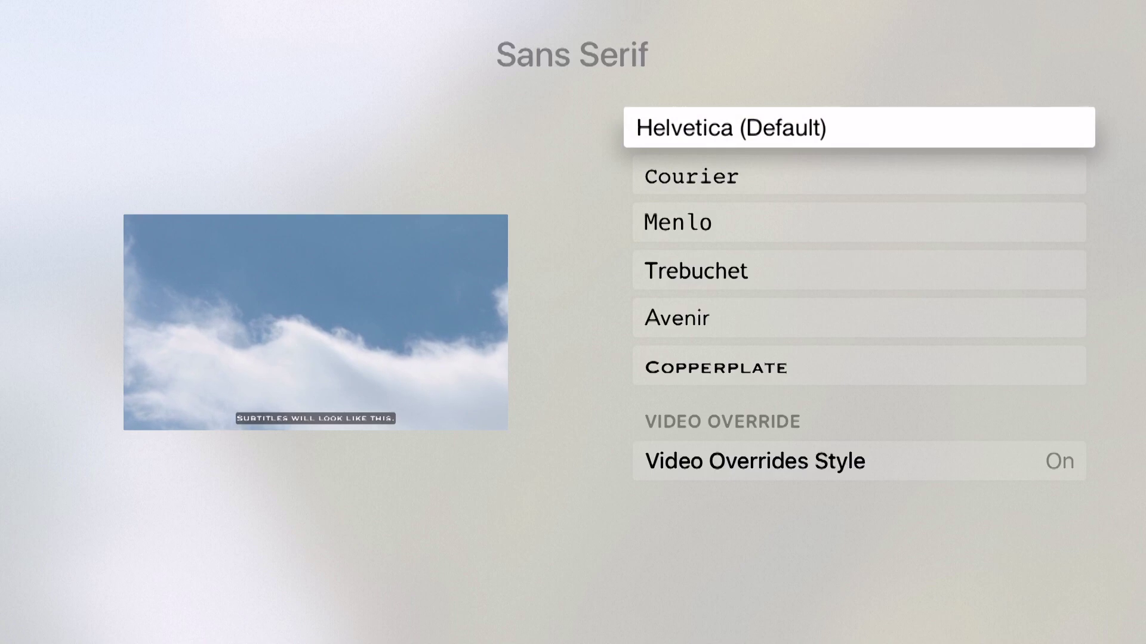
{"action": "key", "text": "Escape"}
Set Avenir as the Monospaced Serif font
{"action": "key", "text": "Up"}
{"action": "key", "text": "Up"}
{"action": "key", "text": "Up"}
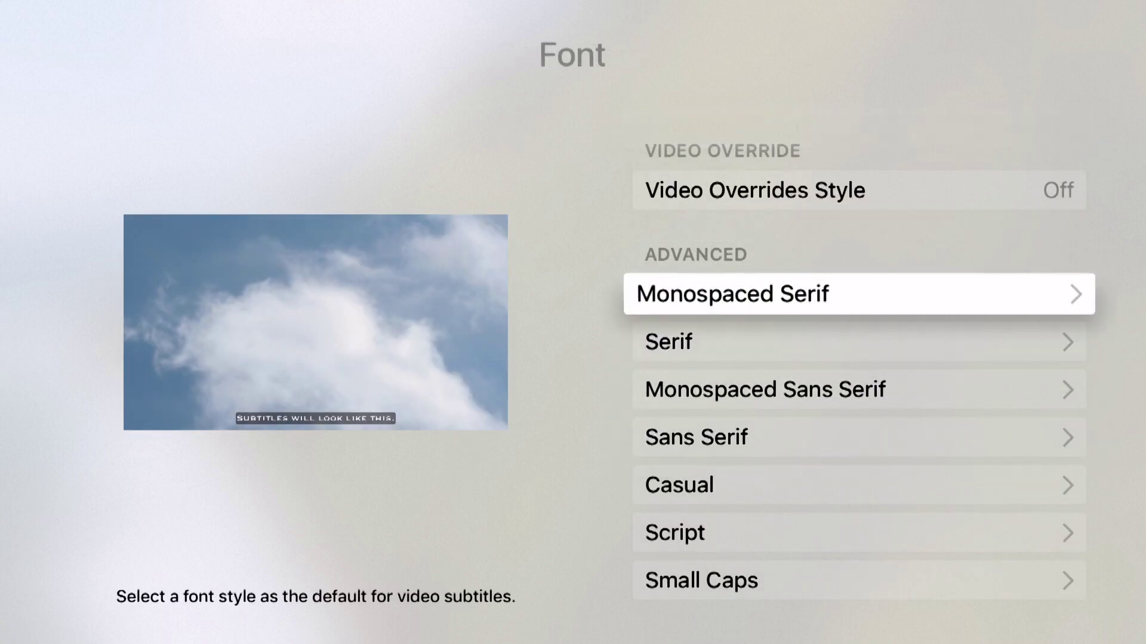
{"action": "key", "text": "Return"}
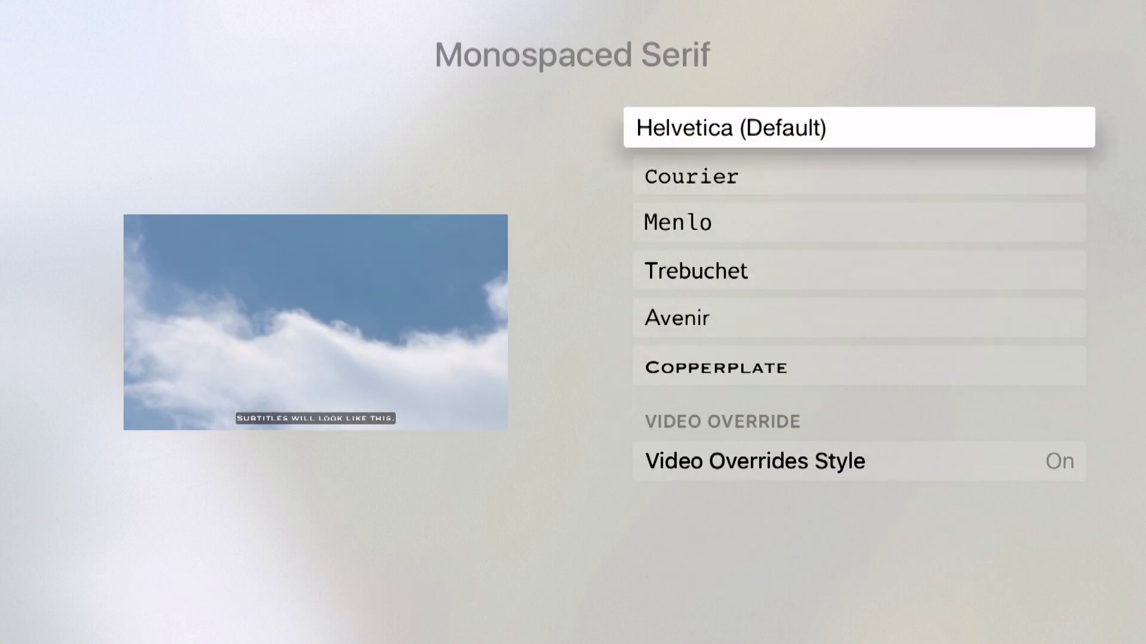
{"action": "key", "text": "Down"}
{"action": "key", "text": "Down"}
{"action": "key", "text": "Down"}
{"action": "key", "text": "Down"}
{"action": "key", "text": "Return"}
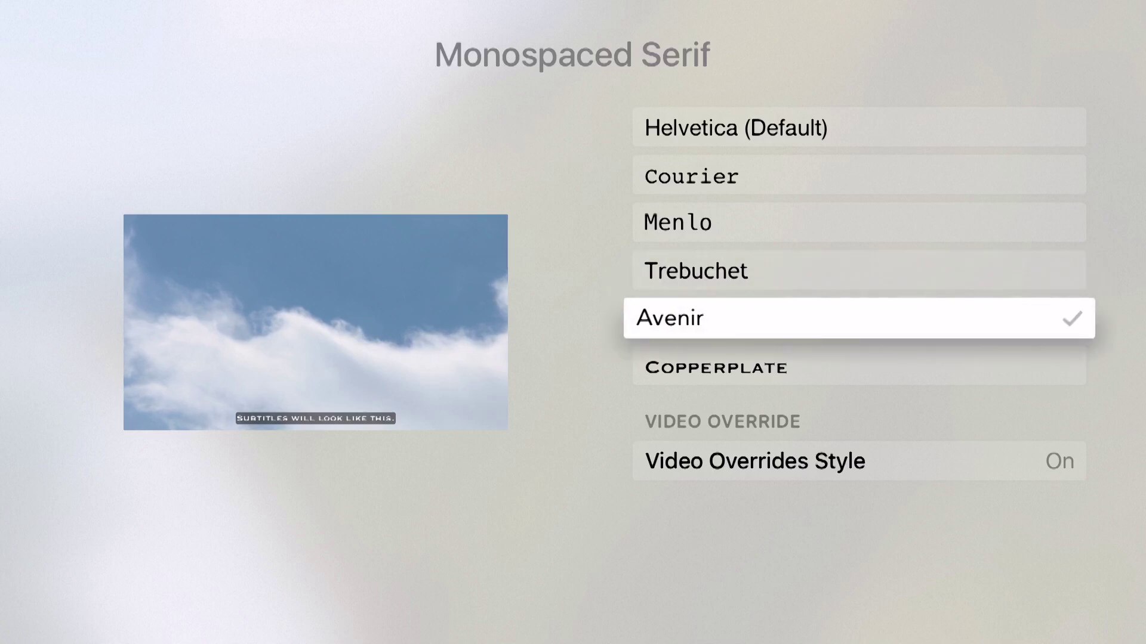
{"action": "key", "text": "Up"}
{"action": "key", "text": "Up"}
{"action": "key", "text": "Escape"}
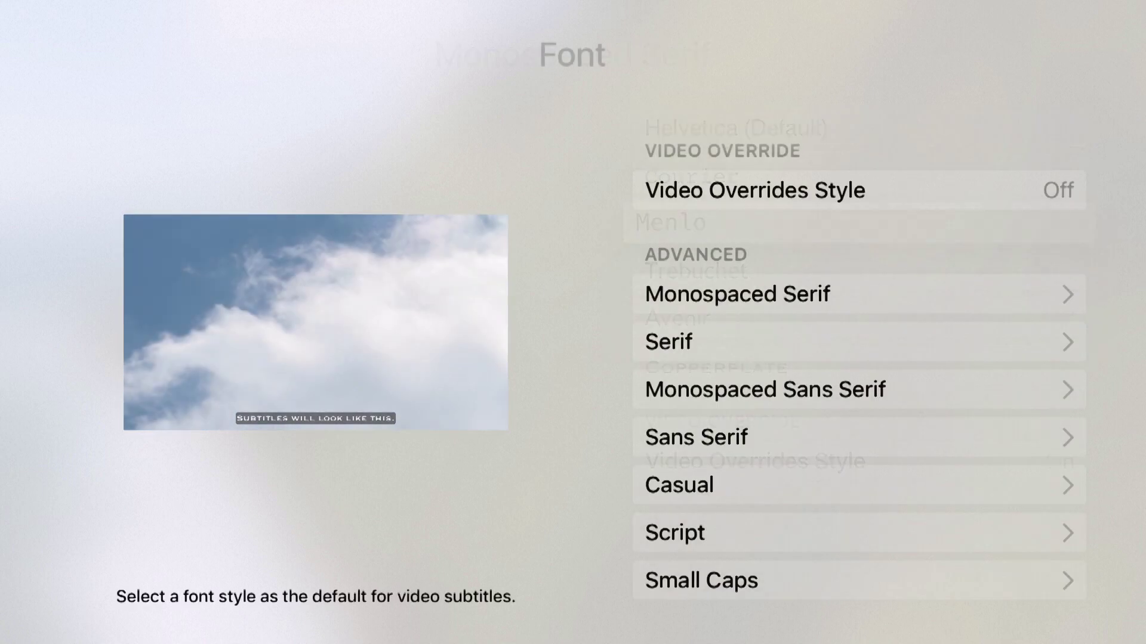
Look through the Script and Sans Serif font categories
{"action": "key", "text": "Down"}
{"action": "key", "text": "Down"}
{"action": "key", "text": "Down"}
{"action": "key", "text": "Down"}
{"action": "key", "text": "Down"}
{"action": "key", "text": "Down"}
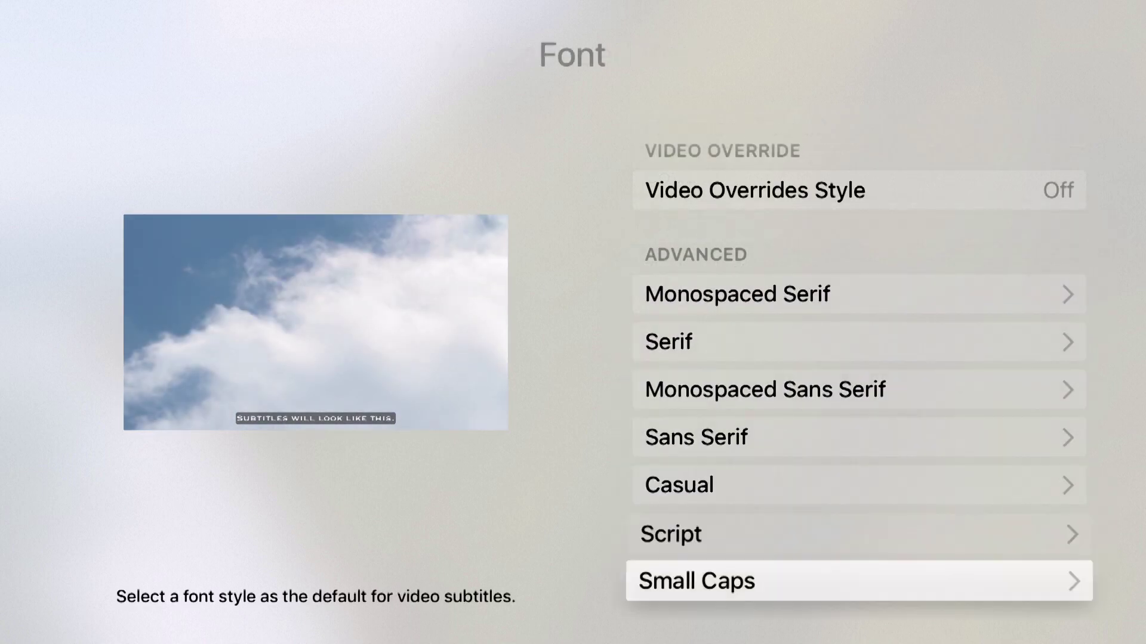
{"action": "key", "text": "Up"}
{"action": "key", "text": "Return"}
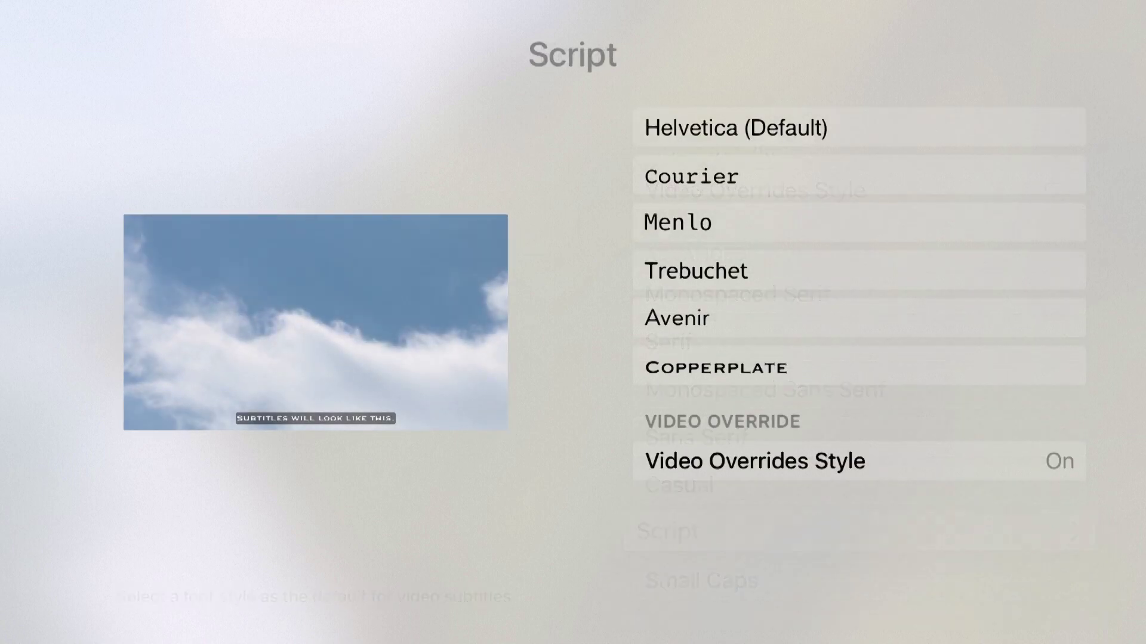
{"action": "key", "text": "Down"}
{"action": "key", "text": "Down"}
{"action": "key", "text": "Down"}
{"action": "key", "text": "Down"}
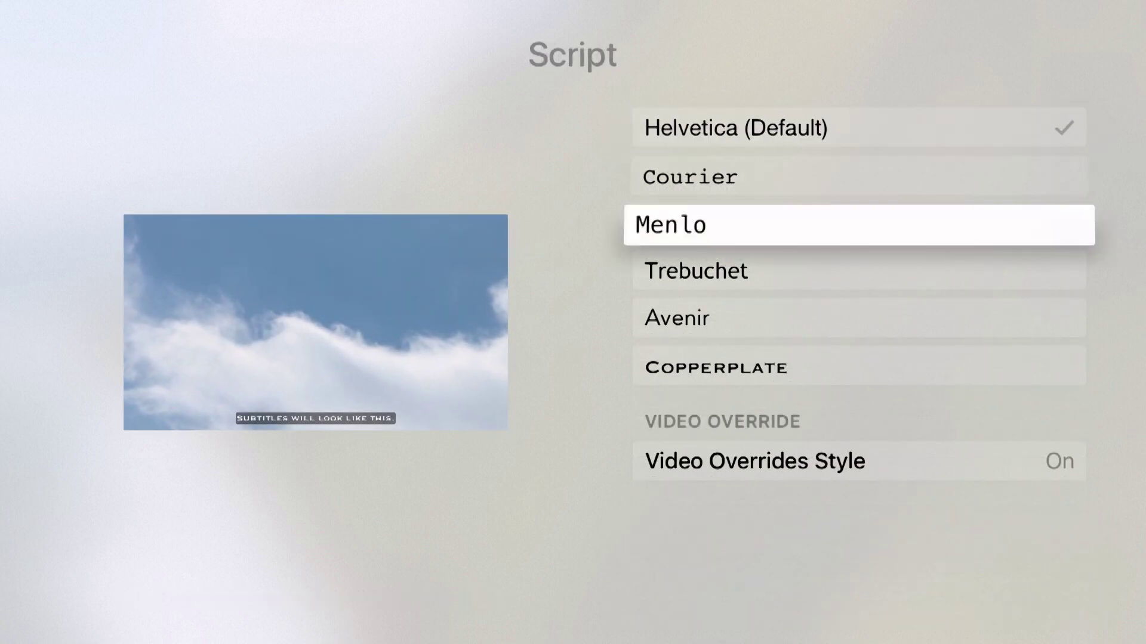
{"action": "key", "text": "Down"}
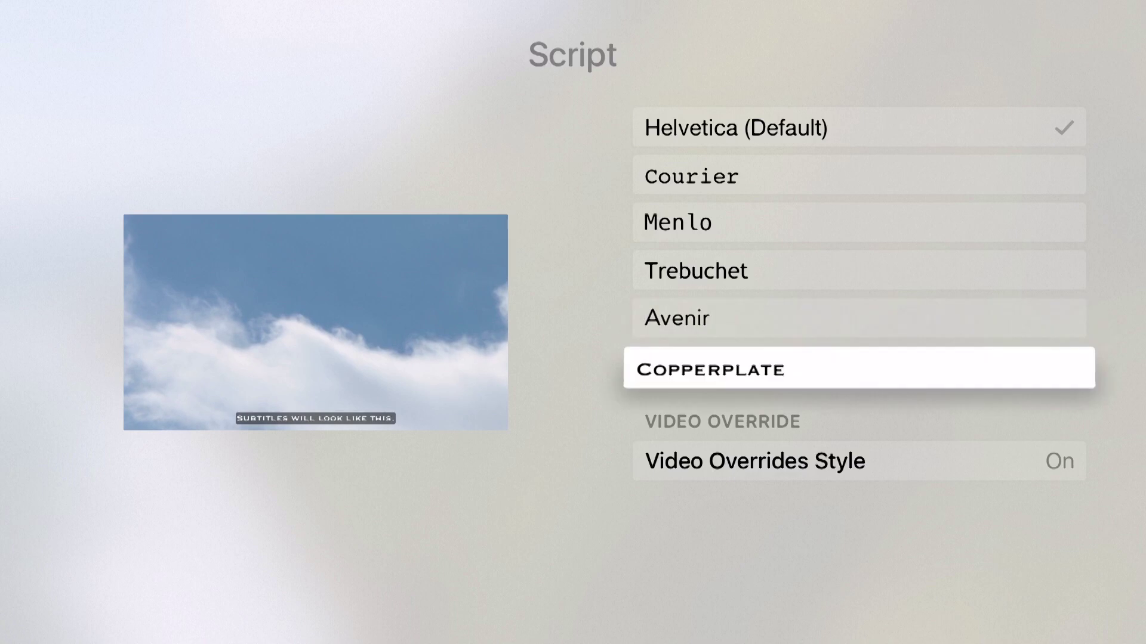
{"action": "key", "text": "Escape"}
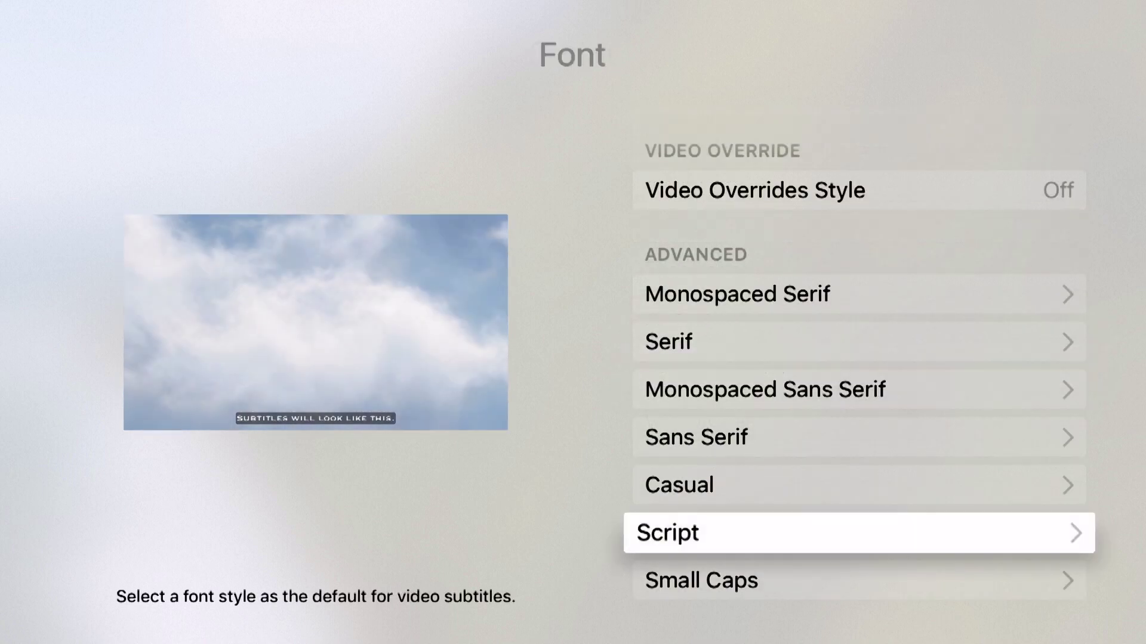
{"action": "key", "text": "Up"}
{"action": "key", "text": "Up"}
{"action": "key", "text": "Return"}
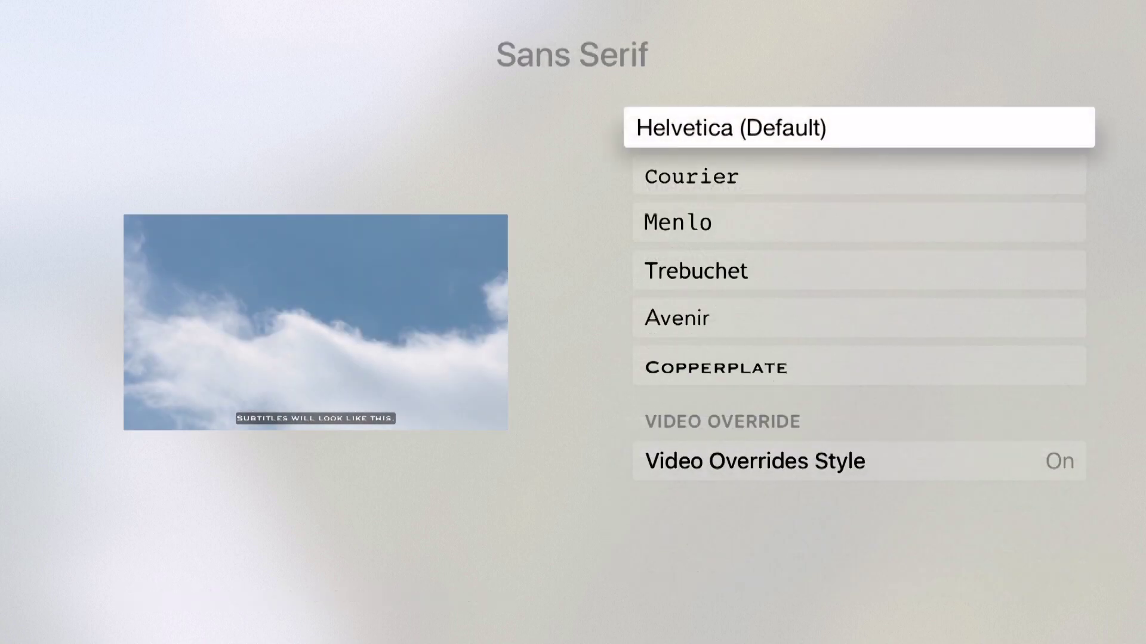
{"action": "key", "text": "Escape"}
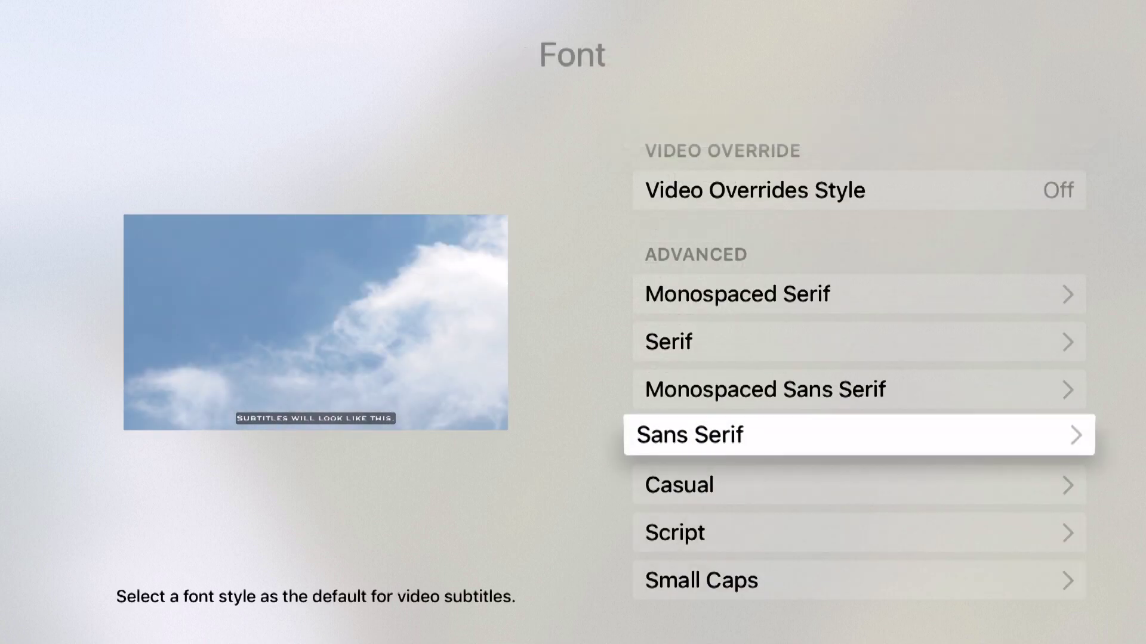
Browse the Small Caps fonts and return to Style 1 with Copperplate still its font
{"action": "key", "text": "Up"}
{"action": "key", "text": "Up"}
{"action": "key", "text": "Down"}
{"action": "key", "text": "Down"}
{"action": "key", "text": "Down"}
{"action": "key", "text": "Down"}
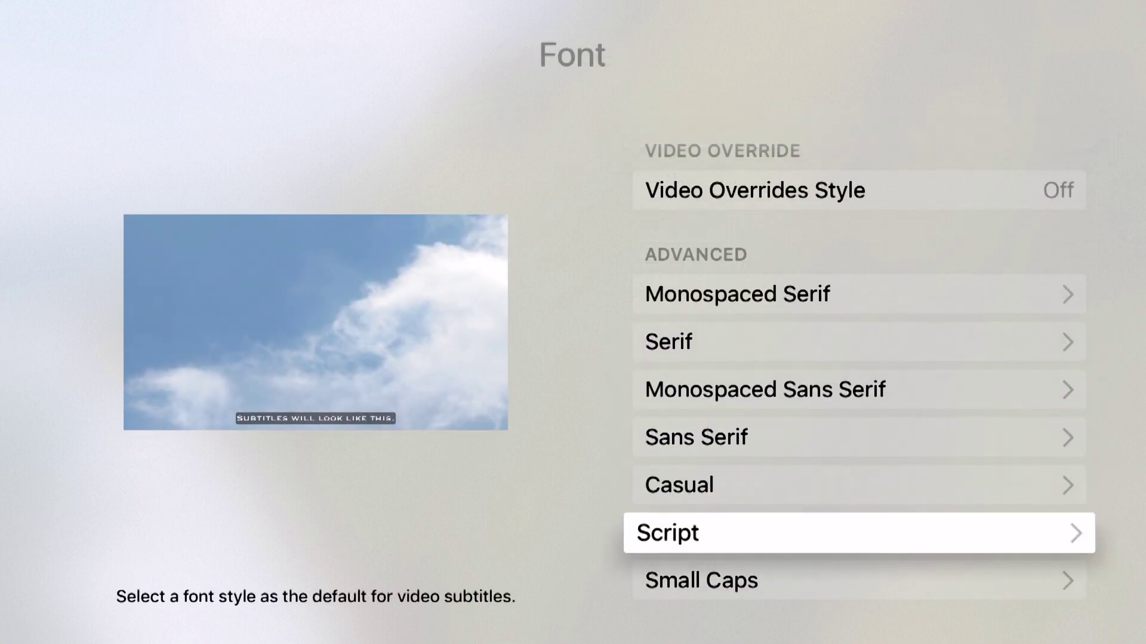
{"action": "key", "text": "Down"}
{"action": "key", "text": "Return"}
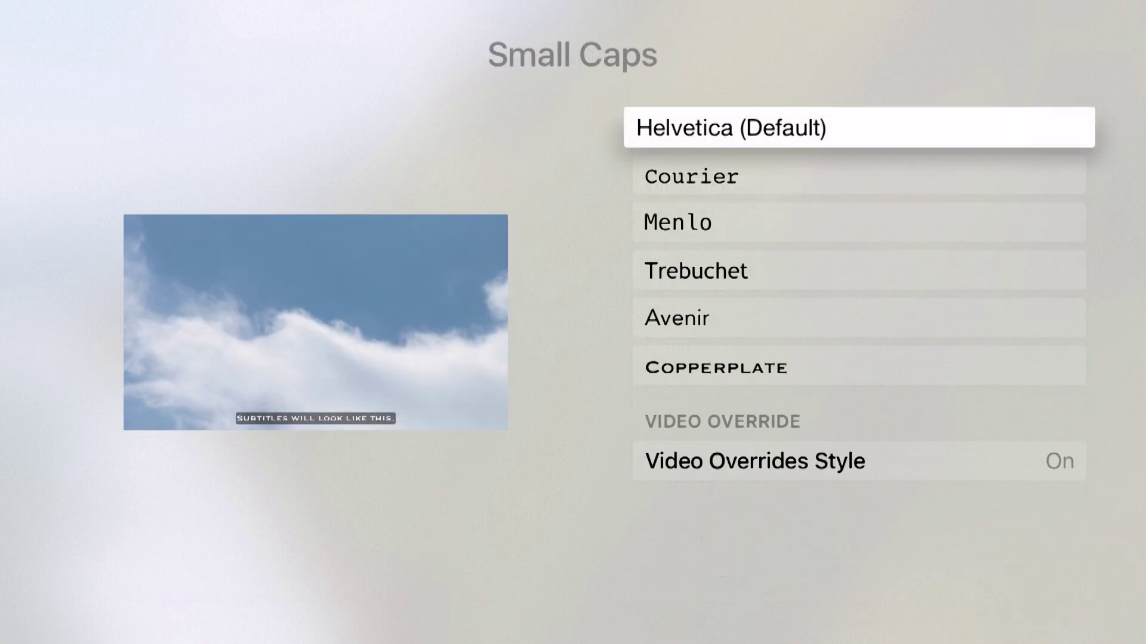
{"action": "key", "text": "Down"}
{"action": "key", "text": "Down"}
{"action": "key", "text": "Down"}
{"action": "key", "text": "Down"}
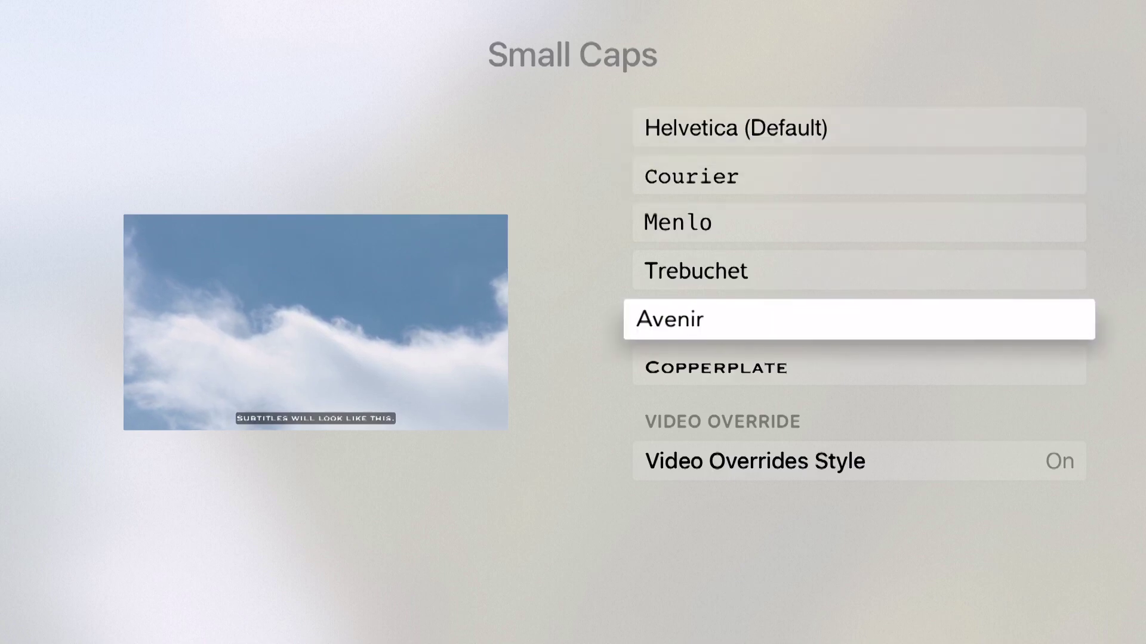
{"action": "key", "text": "Down"}
{"action": "key", "text": "Return"}
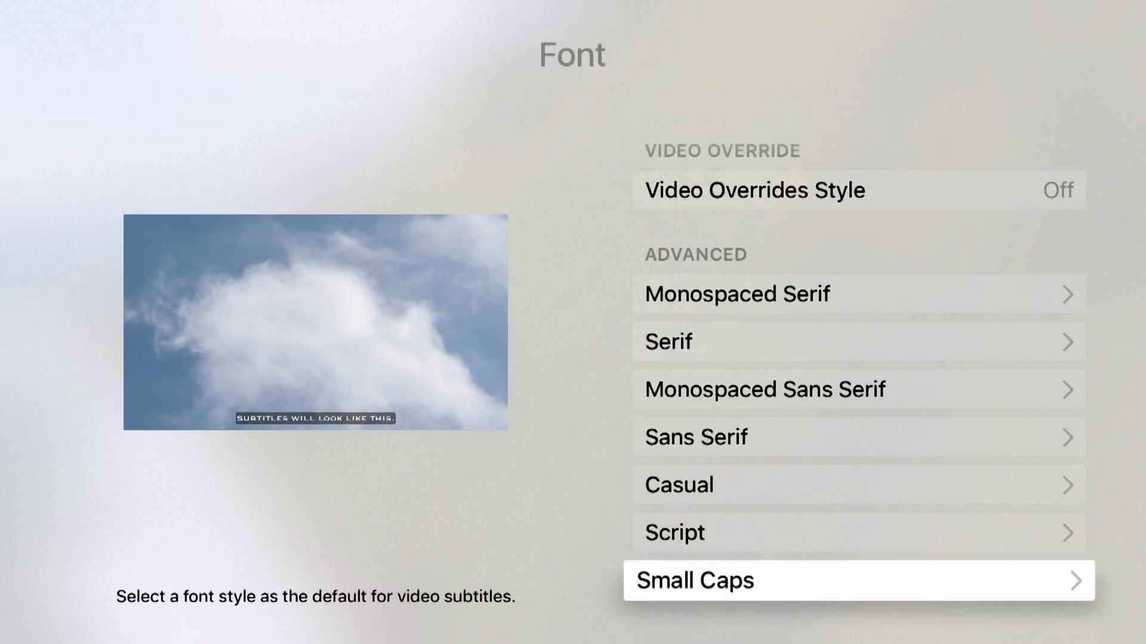
{"action": "key", "text": "Up"}
{"action": "key", "text": "Up"}
{"action": "key", "text": "Up"}
{"action": "key", "text": "Up"}
{"action": "key", "text": "Up"}
{"action": "key", "text": "Down"}
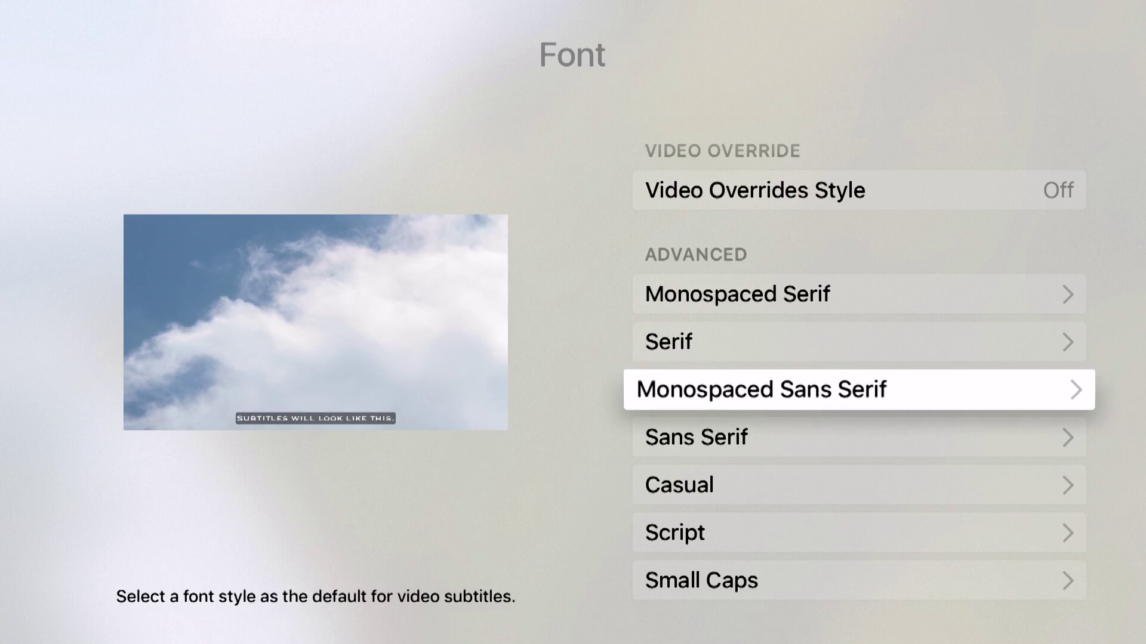
{"action": "key", "text": "Up"}
{"action": "key", "text": "Up"}
{"action": "key", "text": "Up"}
{"action": "key", "text": "Up"}
{"action": "key", "text": "Up"}
{"action": "key", "text": "Up"}
{"action": "key", "text": "Up"}
{"action": "key", "text": "Up"}
{"action": "key", "text": "Up"}
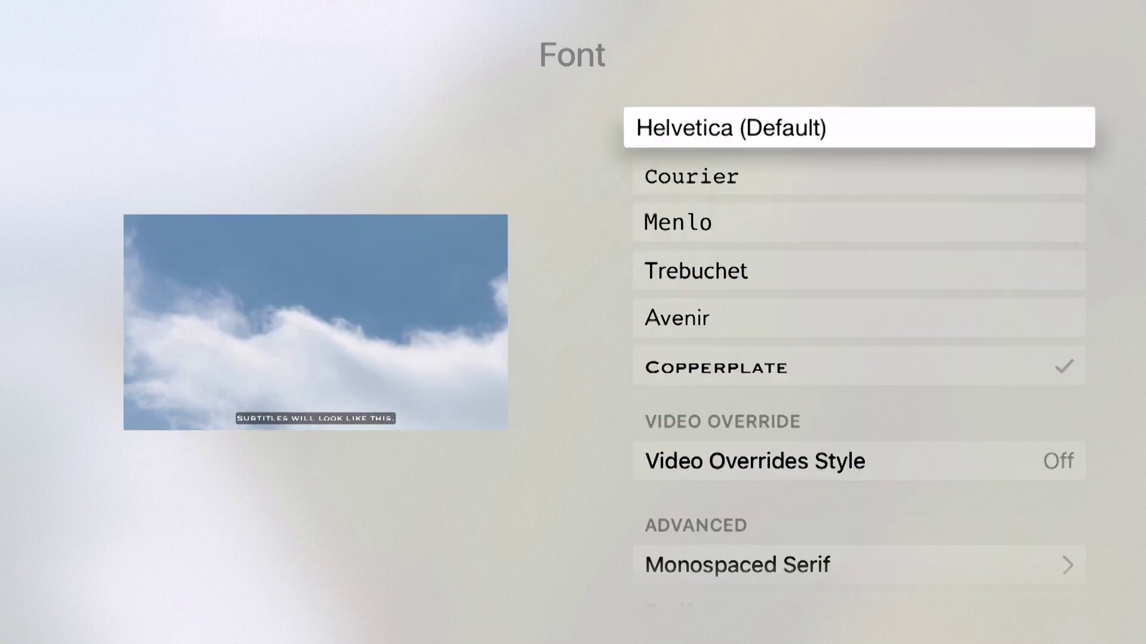
{"action": "key", "text": "Escape"}
Review the text size options, leaving the size at Medium
{"action": "key", "text": "Down"}
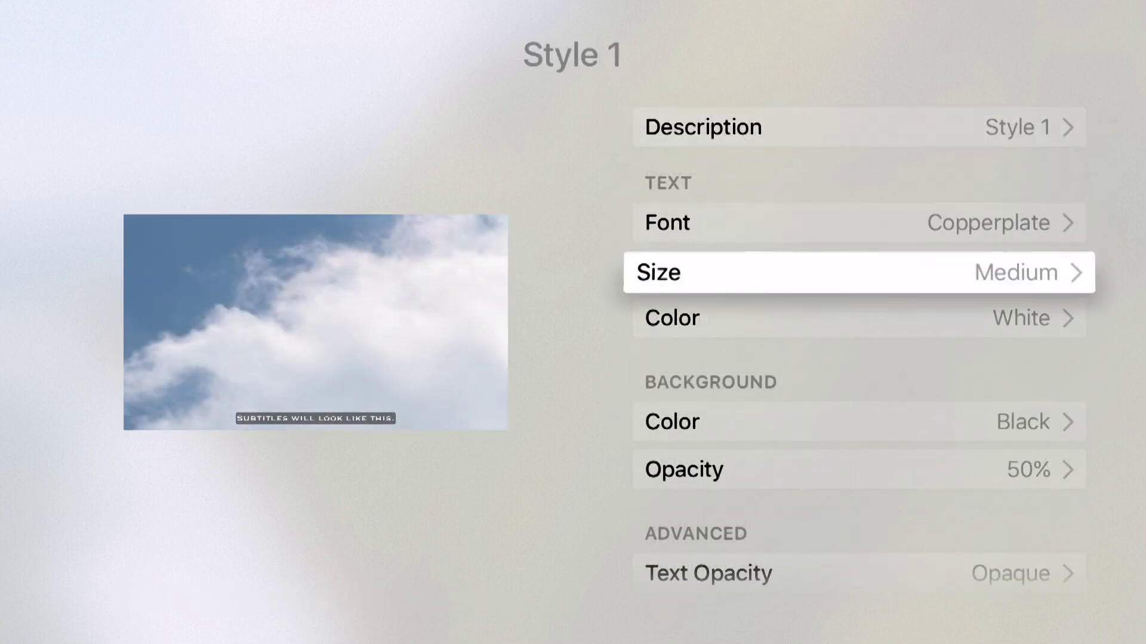
{"action": "key", "text": "Return"}
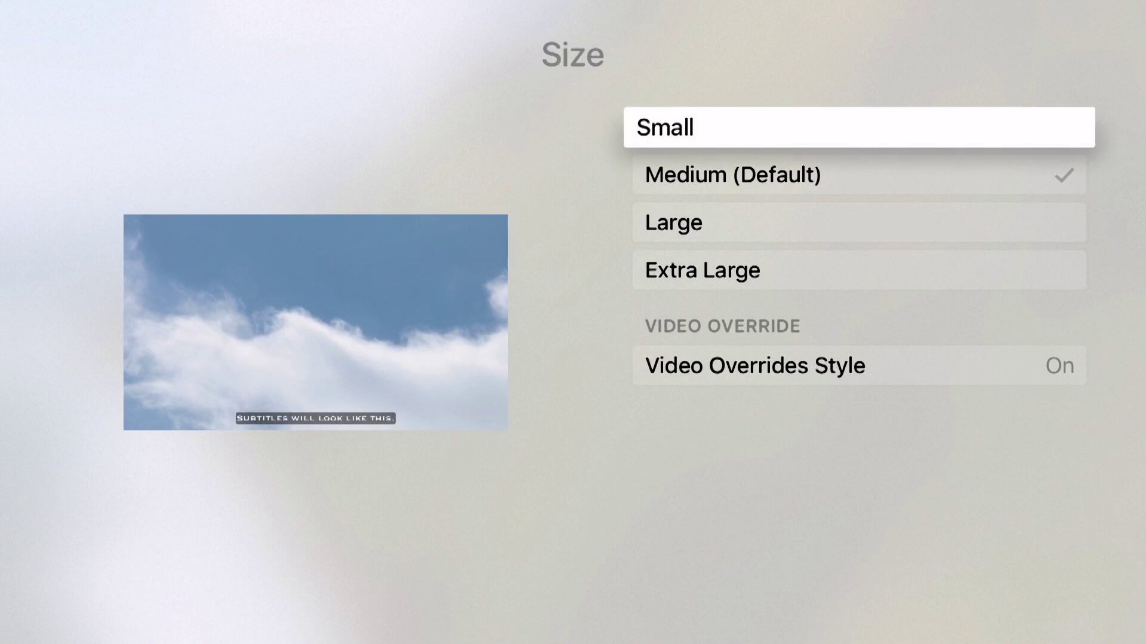
{"action": "key", "text": "Down"}
{"action": "key", "text": "Down"}
{"action": "key", "text": "Down"}
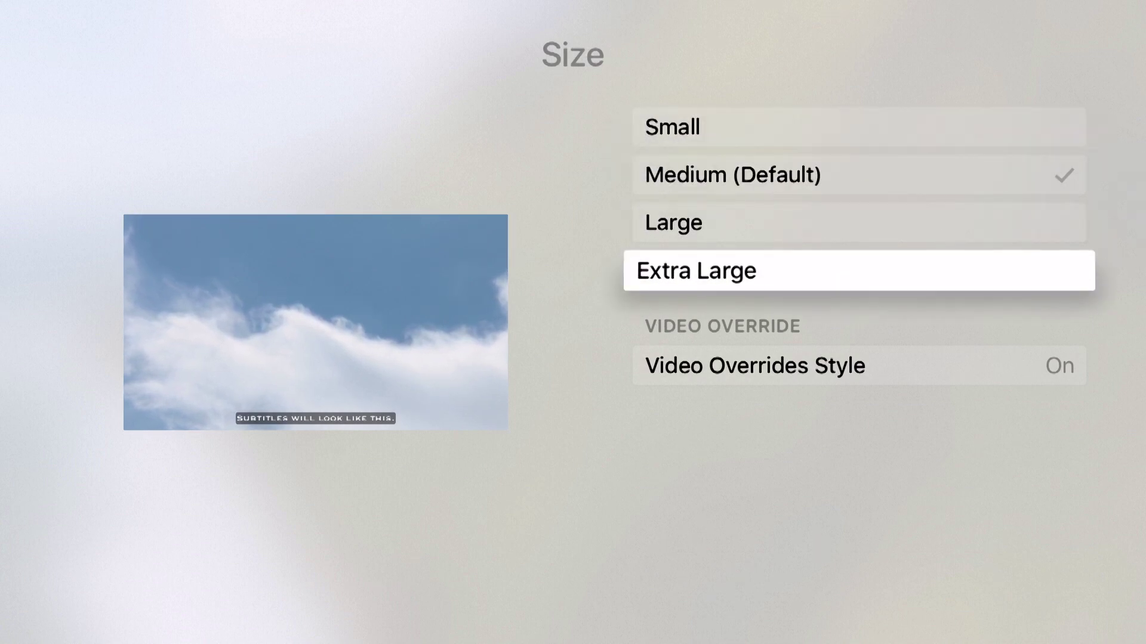
{"action": "key", "text": "Down"}
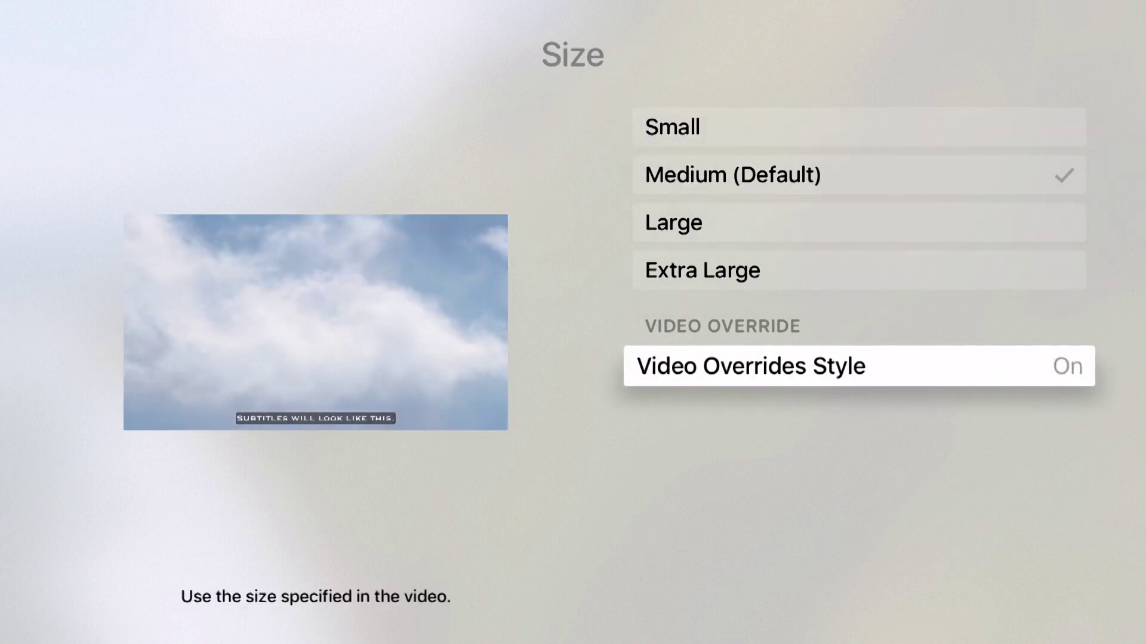
{"action": "key", "text": "Escape"}
Review the text colour options, leaving the colour White
{"action": "key", "text": "Down"}
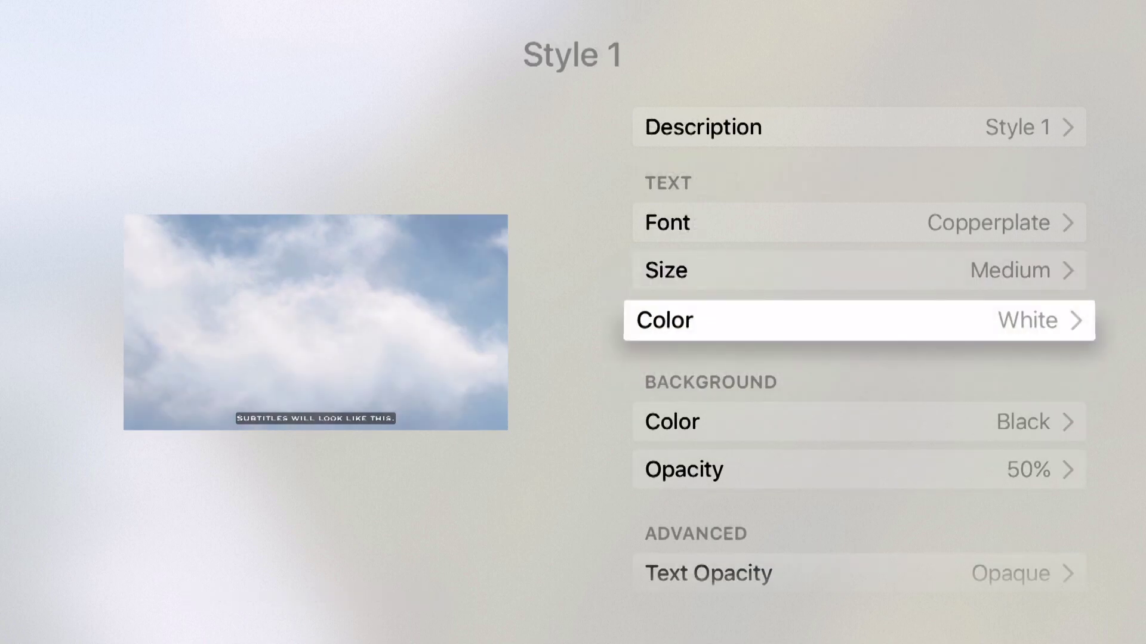
{"action": "key", "text": "Return"}
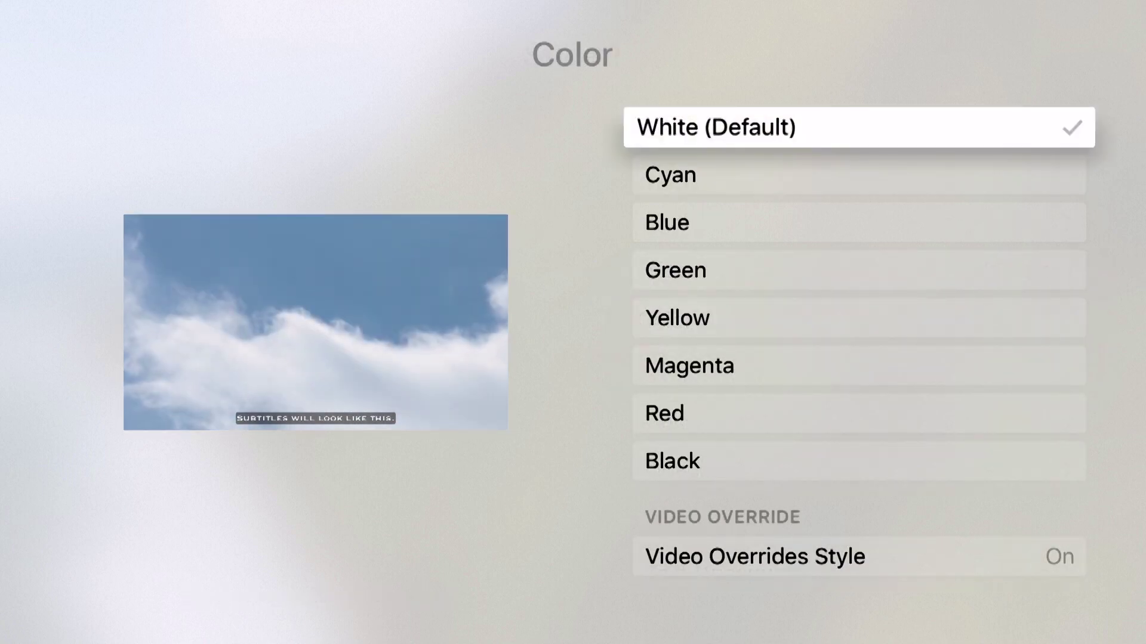
{"action": "key", "text": "Down"}
{"action": "key", "text": "Down"}
{"action": "key", "text": "Down"}
{"action": "key", "text": "Down"}
{"action": "key", "text": "Down"}
{"action": "key", "text": "Down"}
{"action": "key", "text": "Down"}
{"action": "key", "text": "Down"}
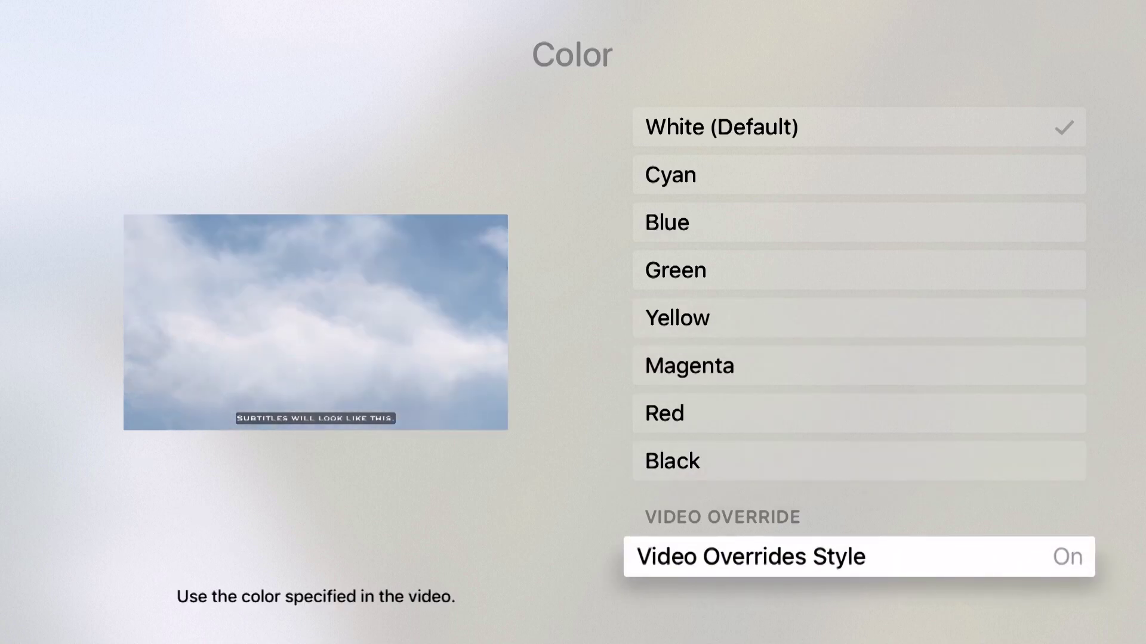
{"action": "key", "text": "Escape"}
{"action": "key", "text": "Down"}
{"action": "key", "text": "Down"}
{"action": "key", "text": "Down"}
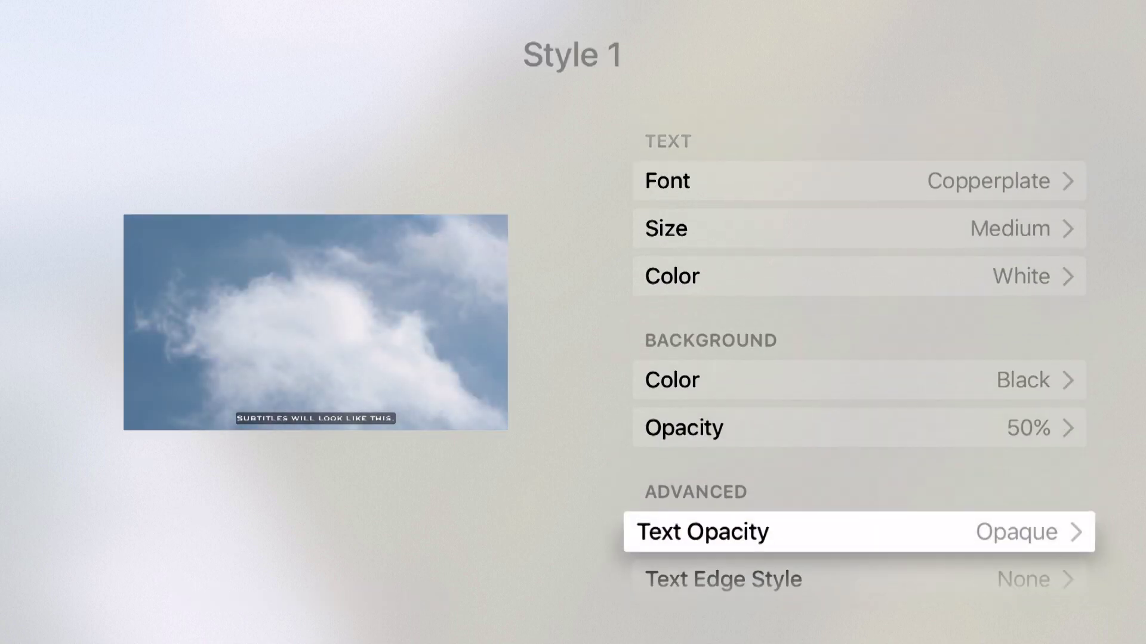
Set Style 1's subtitle background colour to Red
{"action": "key", "text": "Up"}
{"action": "key", "text": "Up"}
{"action": "key", "text": "Return"}
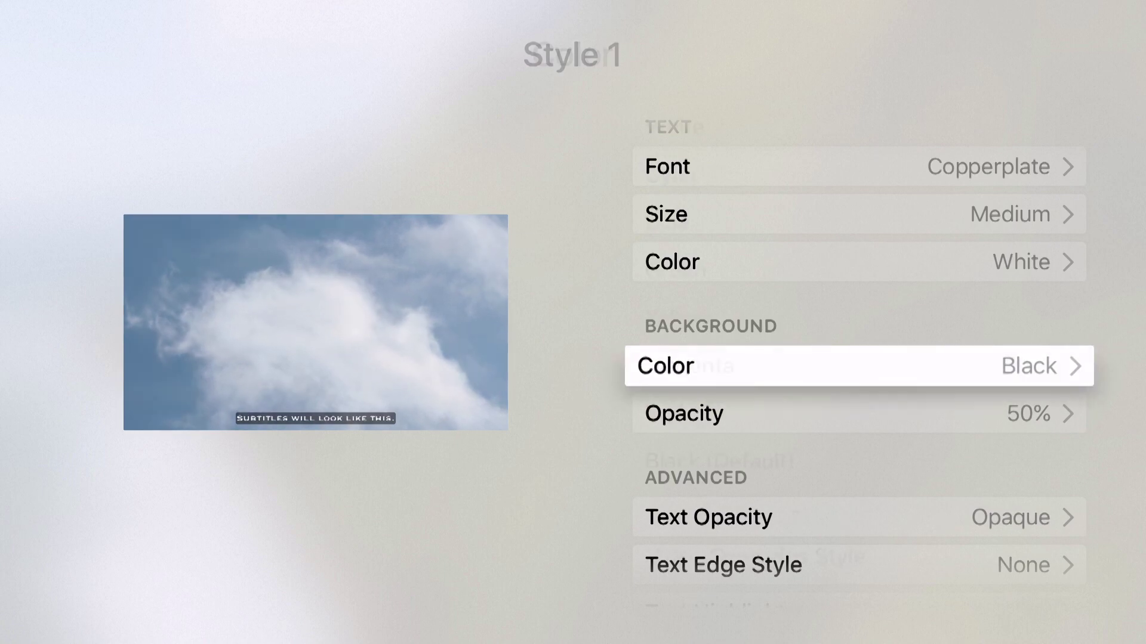
{"action": "key", "text": "Down"}
{"action": "key", "text": "Down"}
{"action": "key", "text": "Down"}
{"action": "key", "text": "Down"}
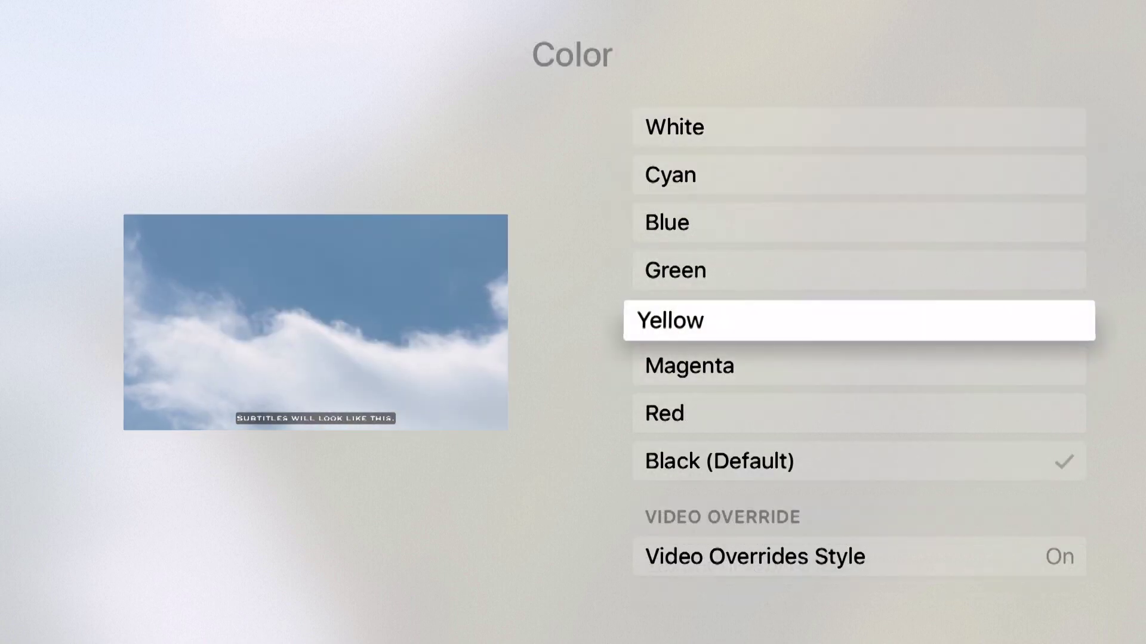
{"action": "key", "text": "Down"}
{"action": "key", "text": "Down"}
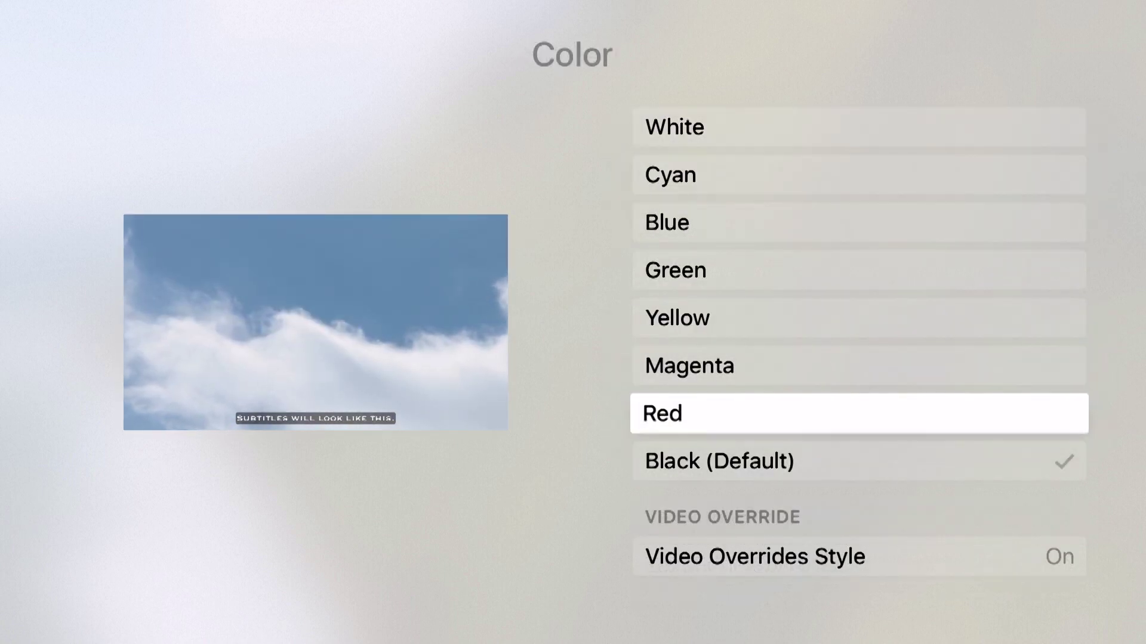
{"action": "key", "text": "Return"}
{"action": "key", "text": "Down"}
{"action": "key", "text": "Escape"}
Set the background opacity to 100%
{"action": "key", "text": "Down"}
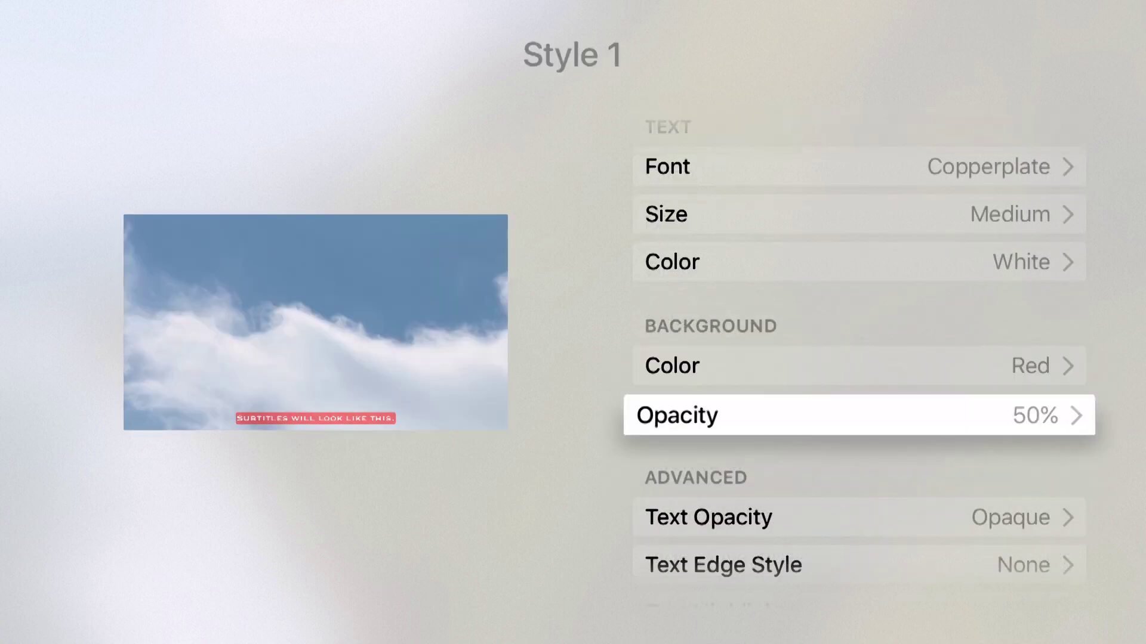
{"action": "key", "text": "Return"}
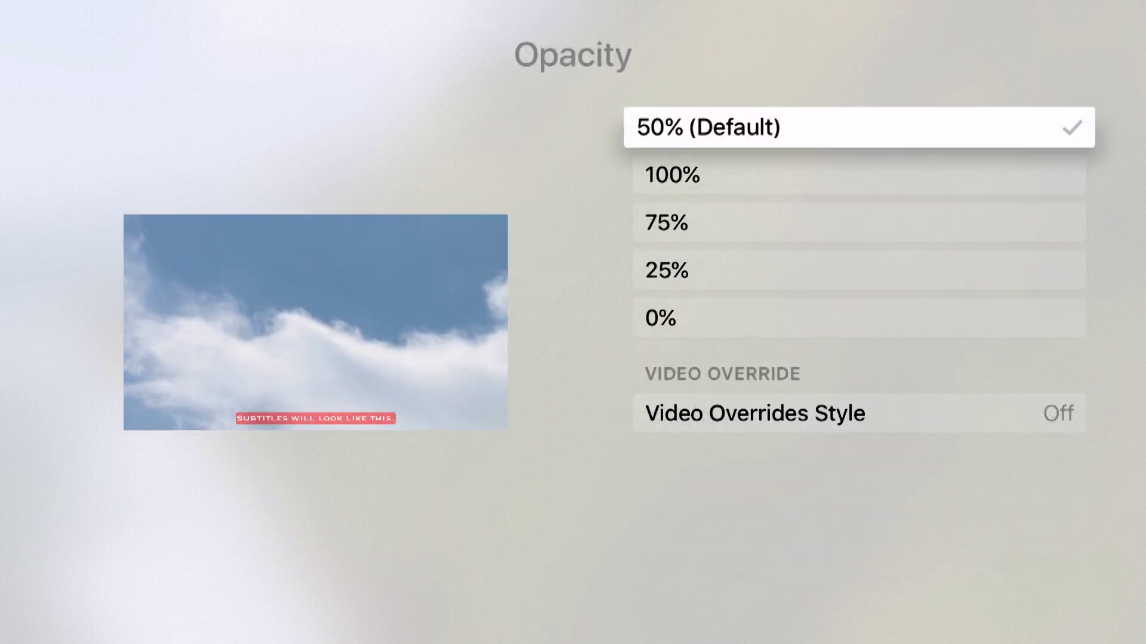
{"action": "key", "text": "Down"}
{"action": "key", "text": "Return"}
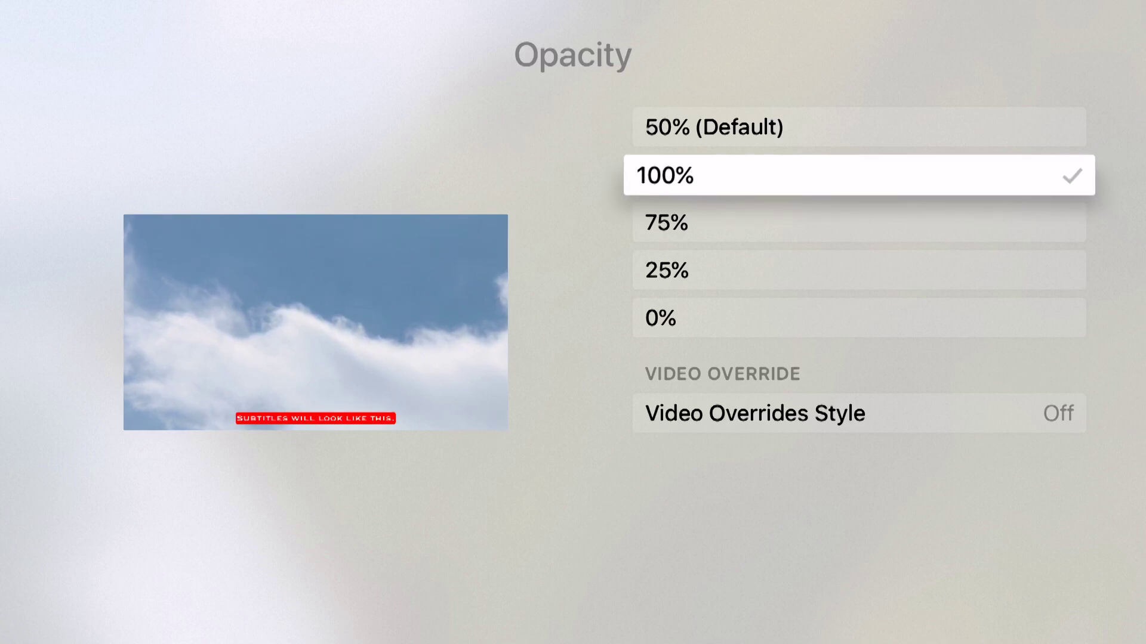
{"action": "key", "text": "Escape"}
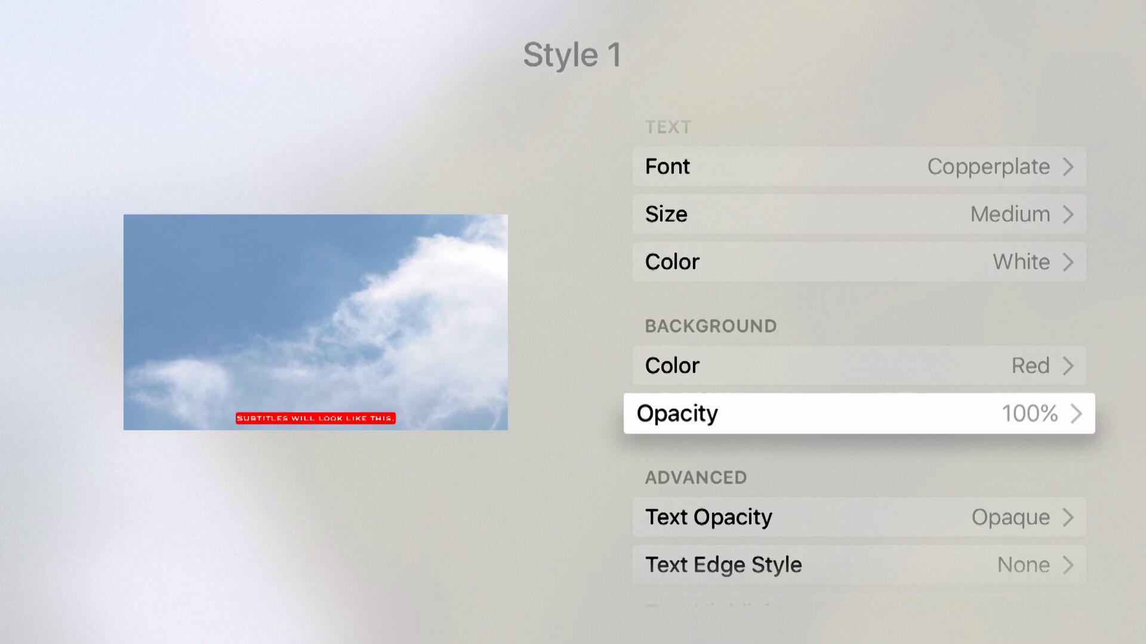
{"action": "key", "text": "Down"}
{"action": "key", "text": "Down"}
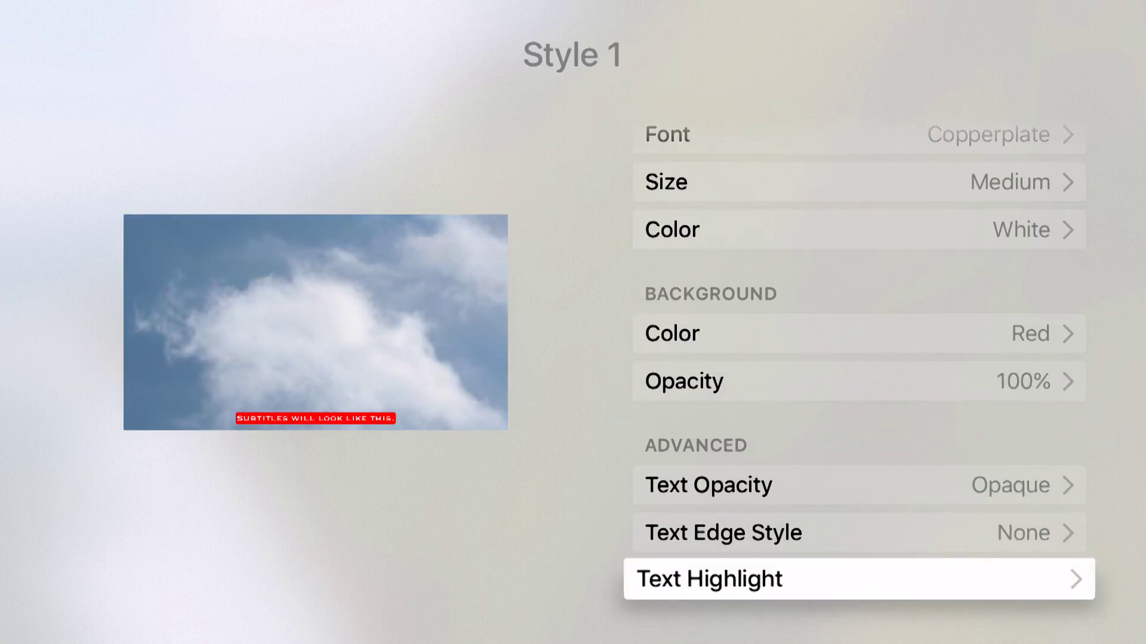
{"action": "key", "text": "Up"}
Check the Text Opacity choices without changing them
{"action": "key", "text": "Return"}
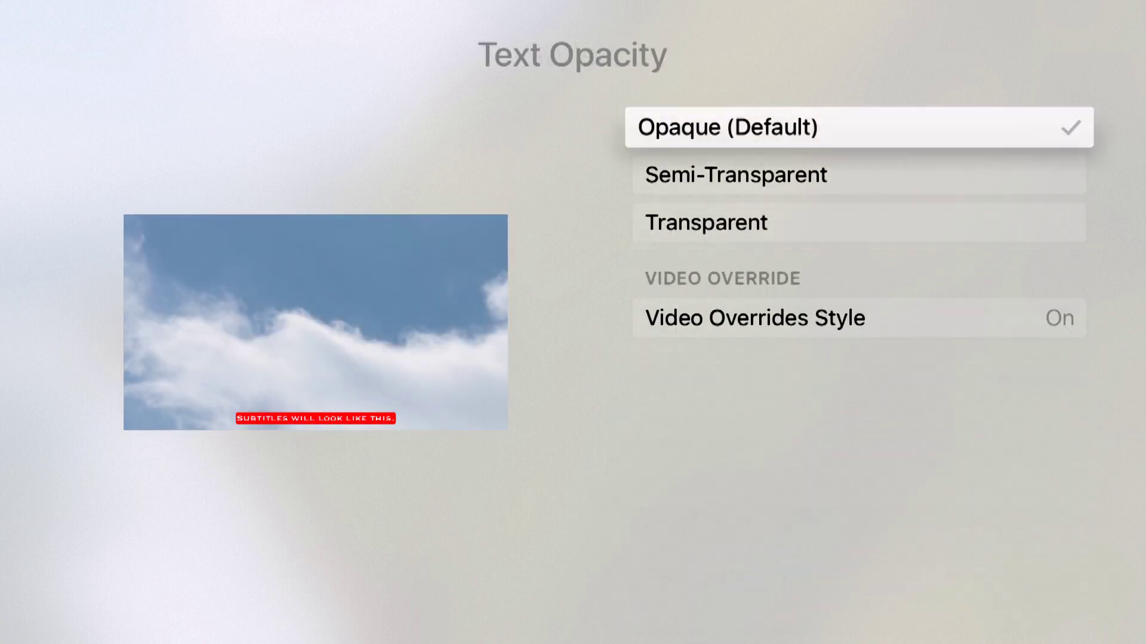
{"action": "key", "text": "Escape"}
{"action": "key", "text": "Down"}
{"action": "key", "text": "Down"}
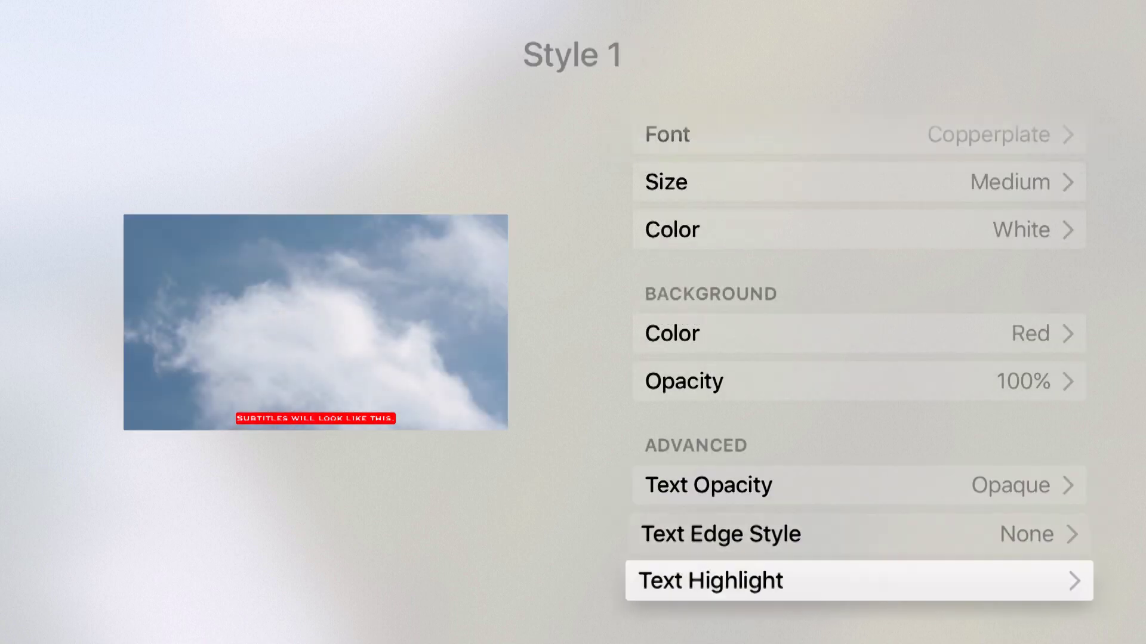
{"action": "key", "text": "Up"}
{"action": "key", "text": "Down"}
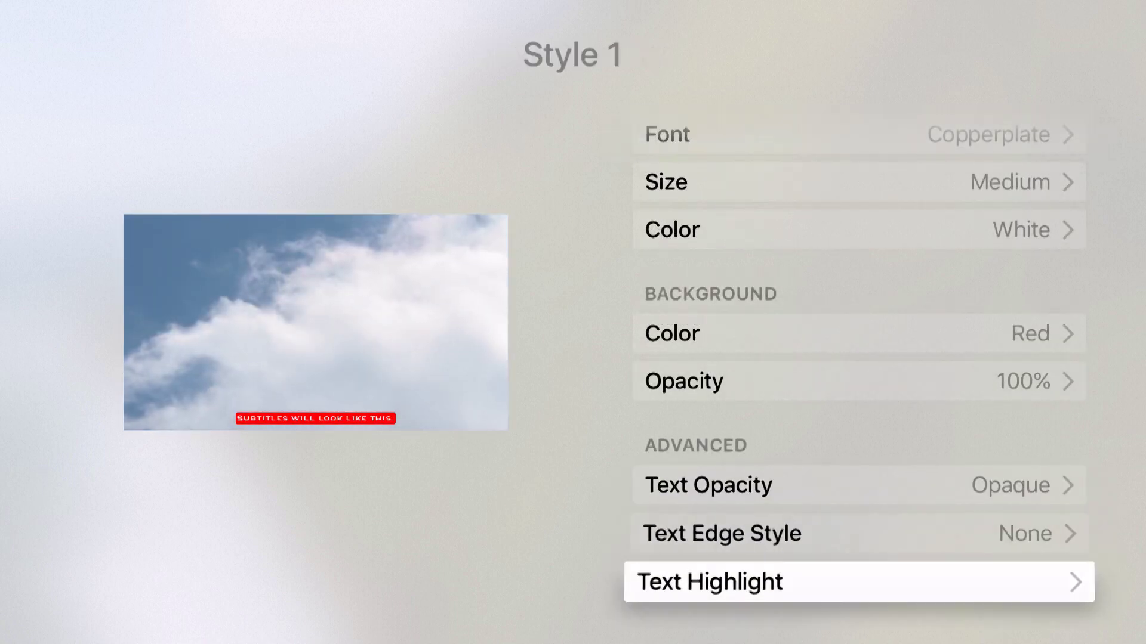
Give Style 1 a Green text highlight at 25% opacity, after briefly trying 75%
{"action": "key", "text": "Return"}
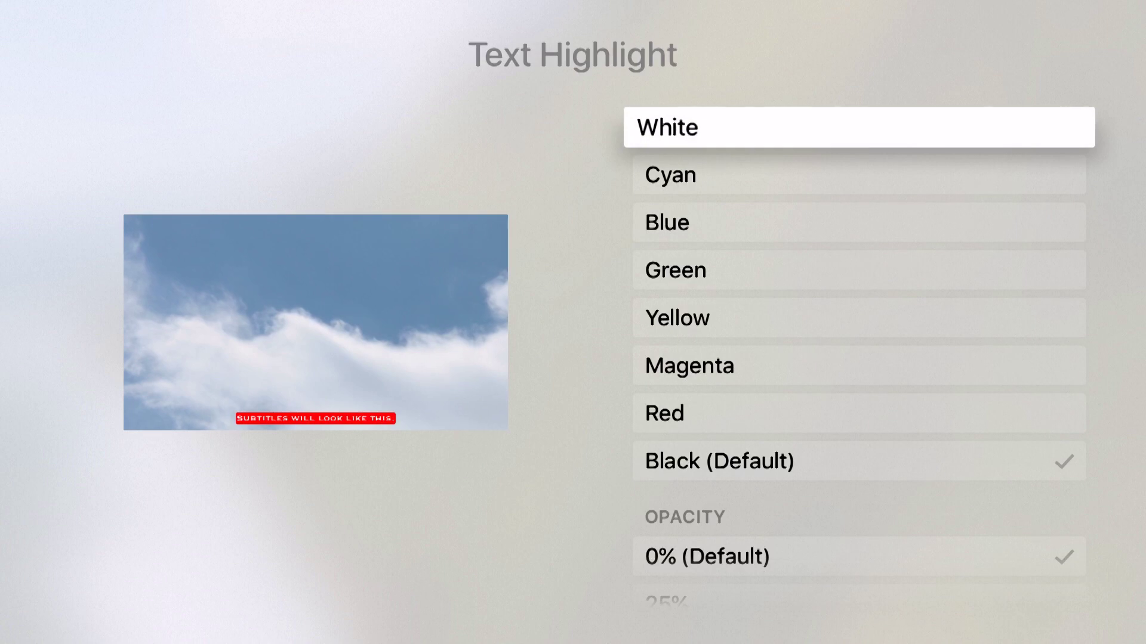
{"action": "key", "text": "Down"}
{"action": "key", "text": "Down"}
{"action": "key", "text": "Down"}
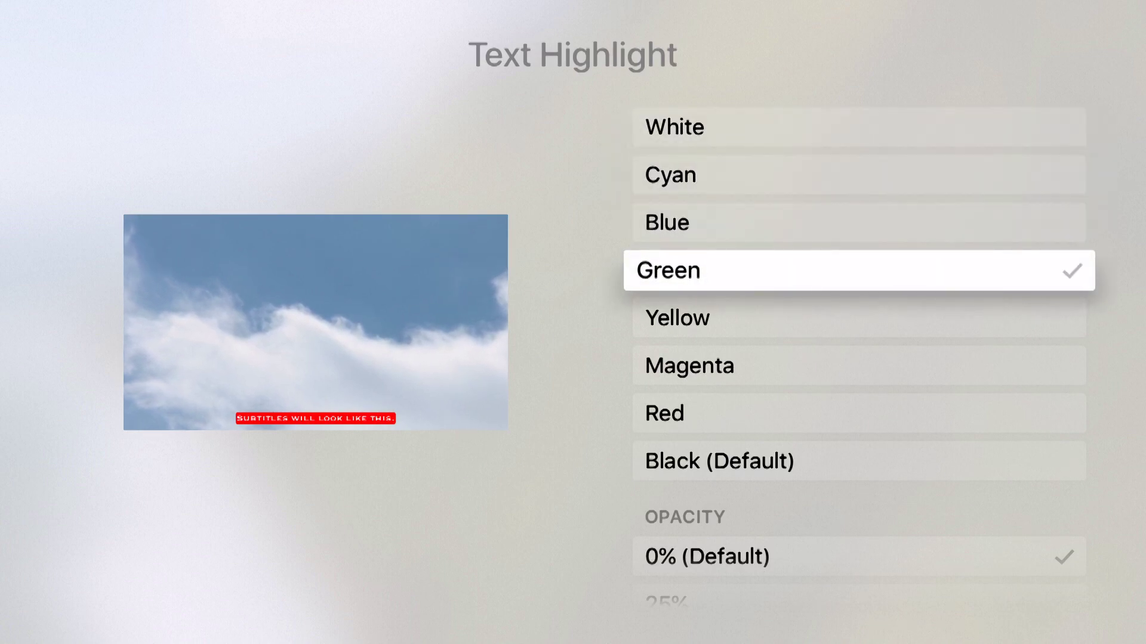
{"action": "key", "text": "Down"}
{"action": "key", "text": "Down"}
{"action": "key", "text": "Down"}
{"action": "key", "text": "Down"}
{"action": "key", "text": "Down"}
{"action": "key", "text": "Down"}
{"action": "key", "text": "Down"}
{"action": "key", "text": "Down"}
{"action": "key", "text": "Down"}
{"action": "key", "text": "Down"}
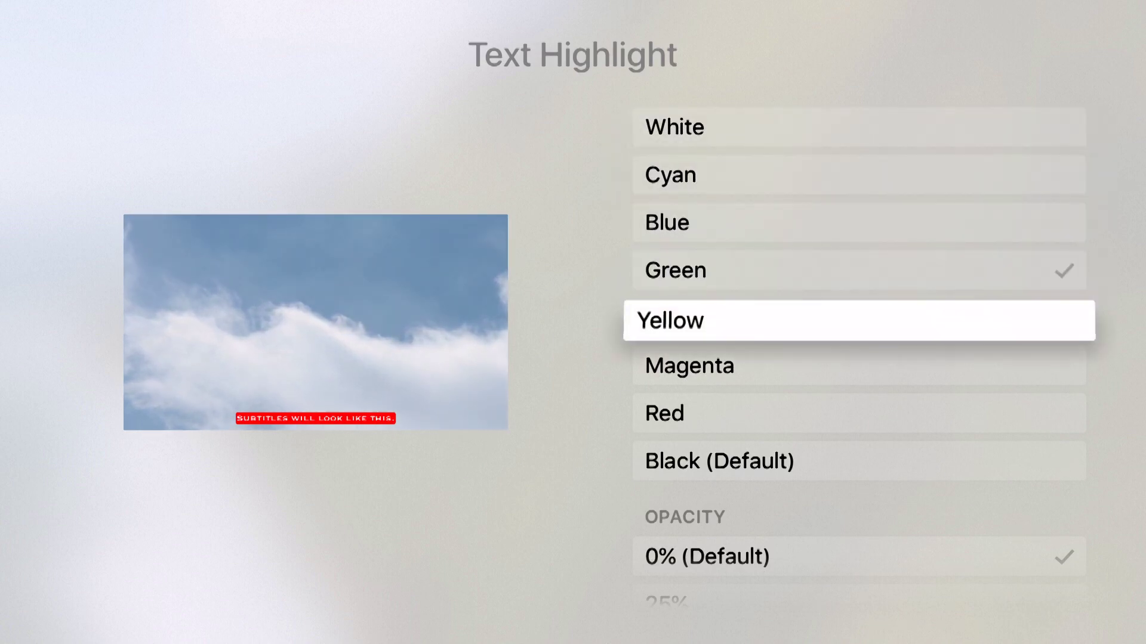
{"action": "key", "text": "Up"}
{"action": "key", "text": "Up"}
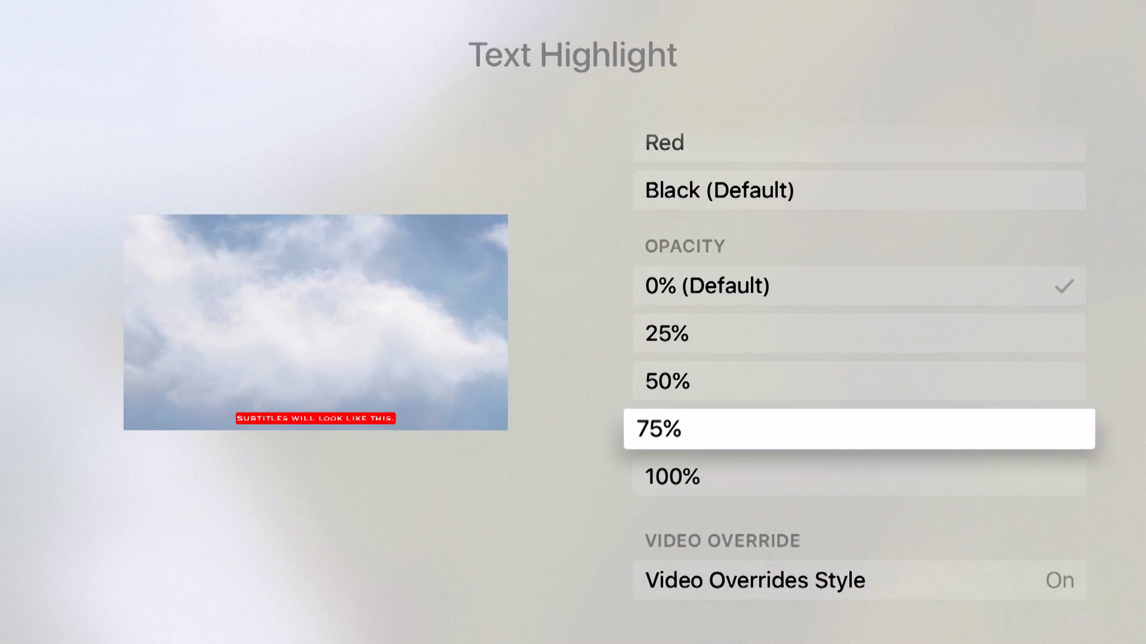
{"action": "key", "text": "Return"}
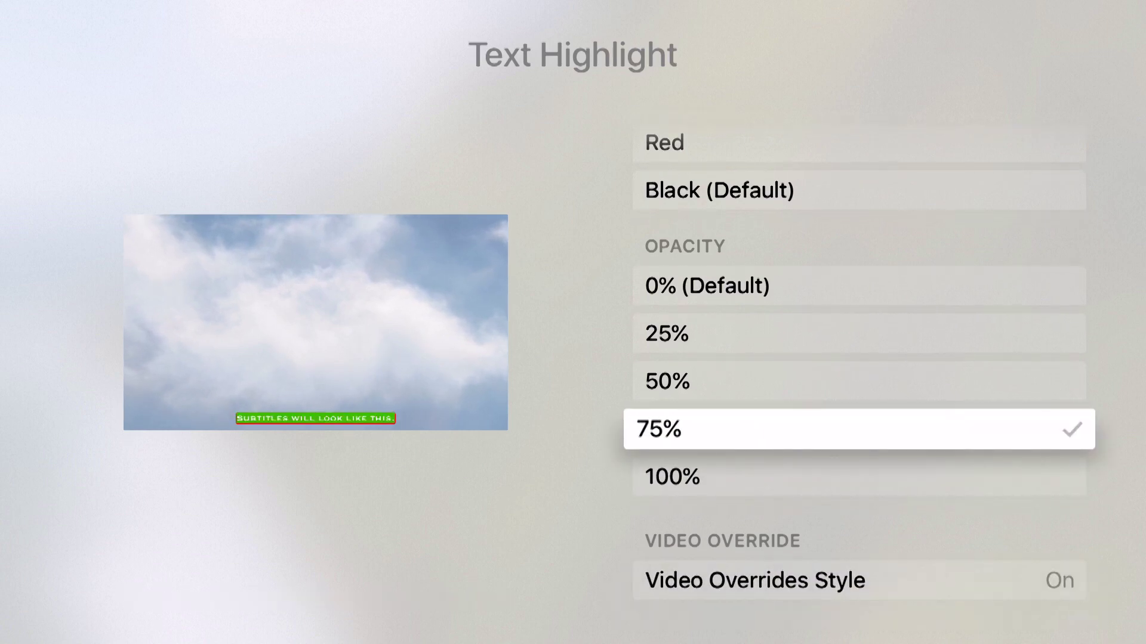
{"action": "key", "text": "Up"}
{"action": "key", "text": "Up"}
{"action": "key", "text": "Up"}
{"action": "key", "text": "Down"}
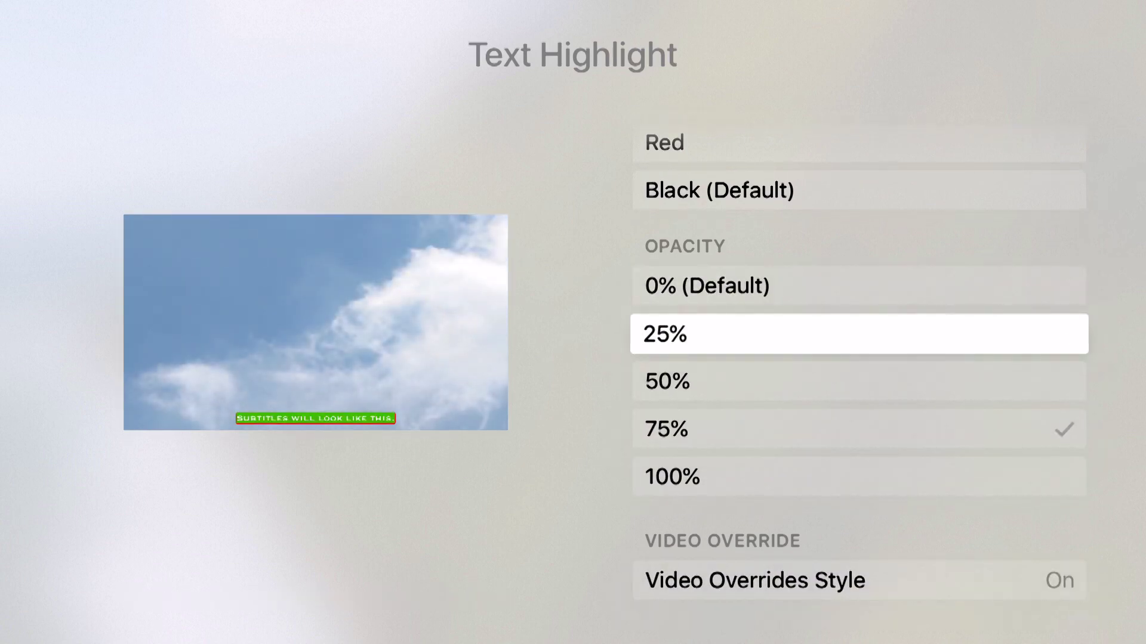
{"action": "key", "text": "Return"}
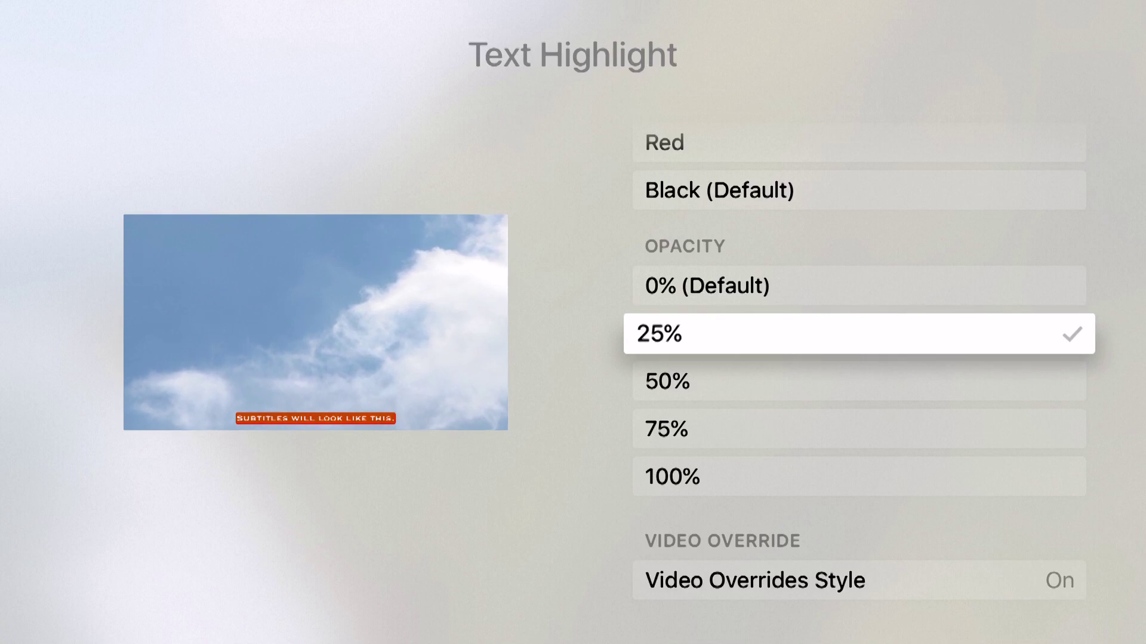
{"action": "key", "text": "Down"}
{"action": "key", "text": "Down"}
{"action": "key", "text": "Down"}
{"action": "key", "text": "Down"}
{"action": "key", "text": "Escape"}
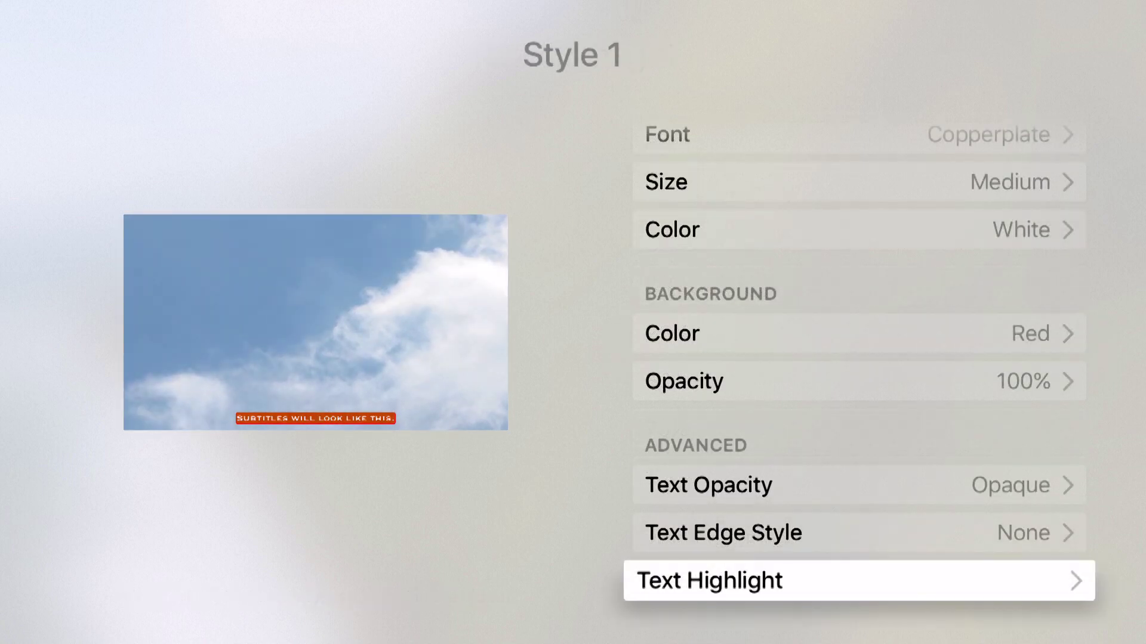
Set the subtitle background opacity to 0%
{"action": "key", "text": "Up"}
{"action": "key", "text": "Up"}
{"action": "key", "text": "Up"}
{"action": "key", "text": "Up"}
{"action": "key", "text": "Up"}
{"action": "key", "text": "Up"}
{"action": "key", "text": "Down"}
{"action": "key", "text": "Down"}
{"action": "key", "text": "Down"}
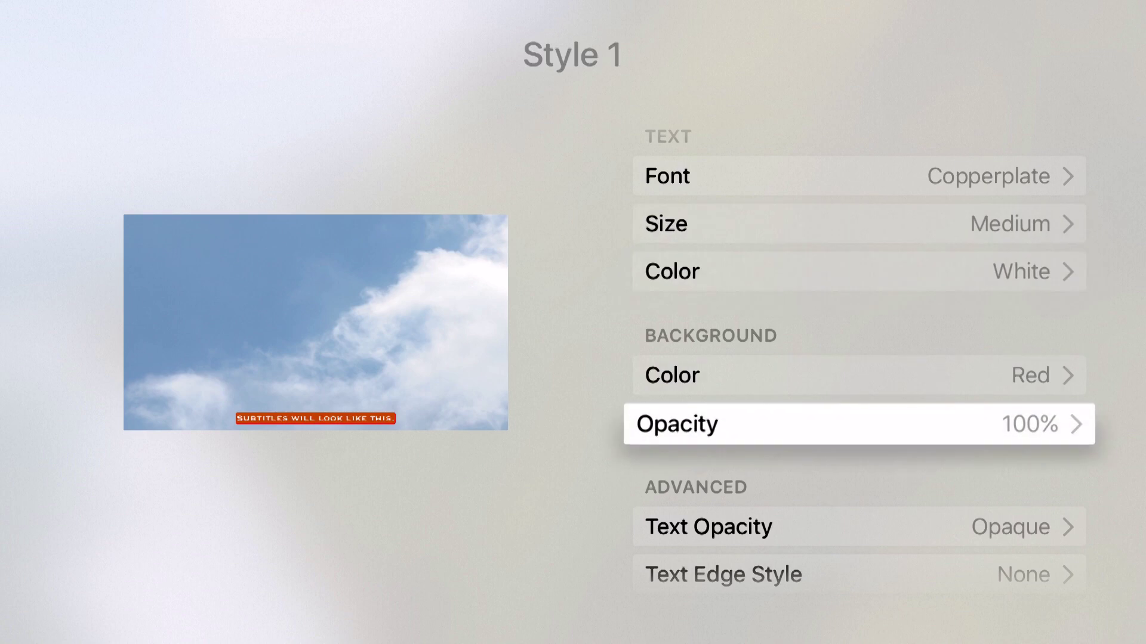
{"action": "key", "text": "Return"}
{"action": "key", "text": "Down"}
{"action": "key", "text": "Down"}
{"action": "key", "text": "Down"}
{"action": "key", "text": "Down"}
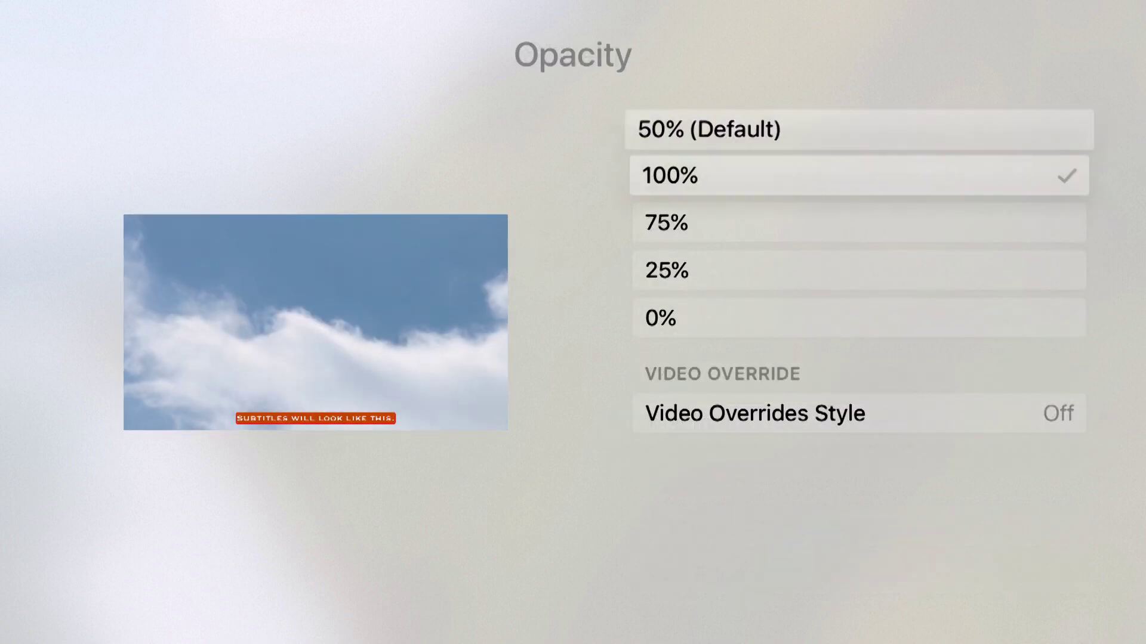
{"action": "key", "text": "Return"}
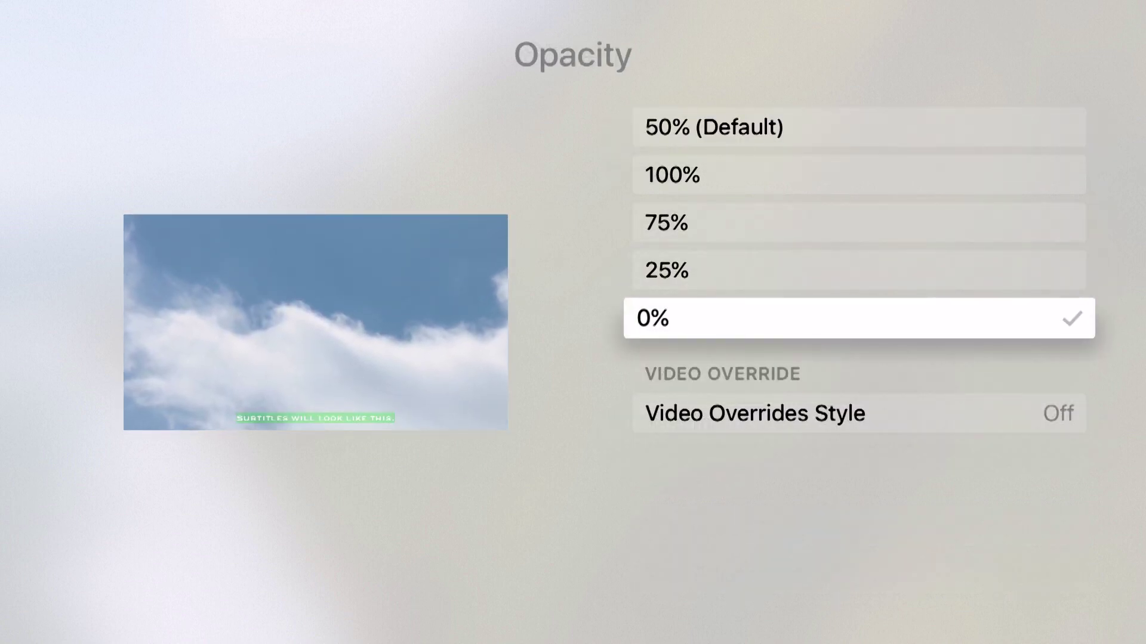
{"action": "key", "text": "Escape"}
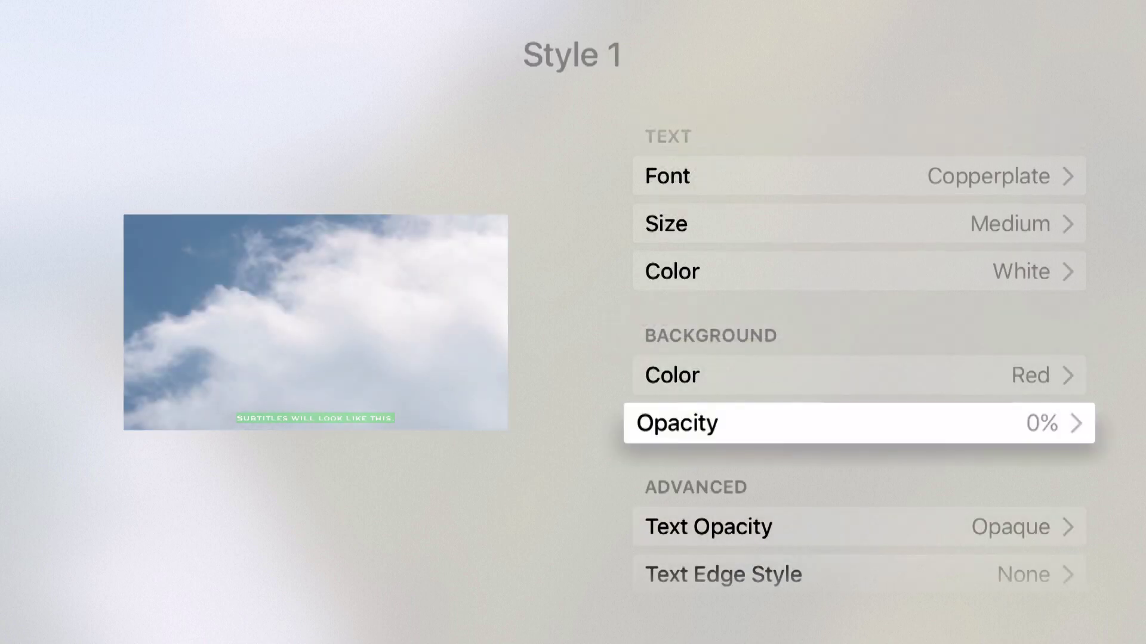
{"action": "key", "text": "Down"}
{"action": "key", "text": "Down"}
{"action": "key", "text": "Down"}
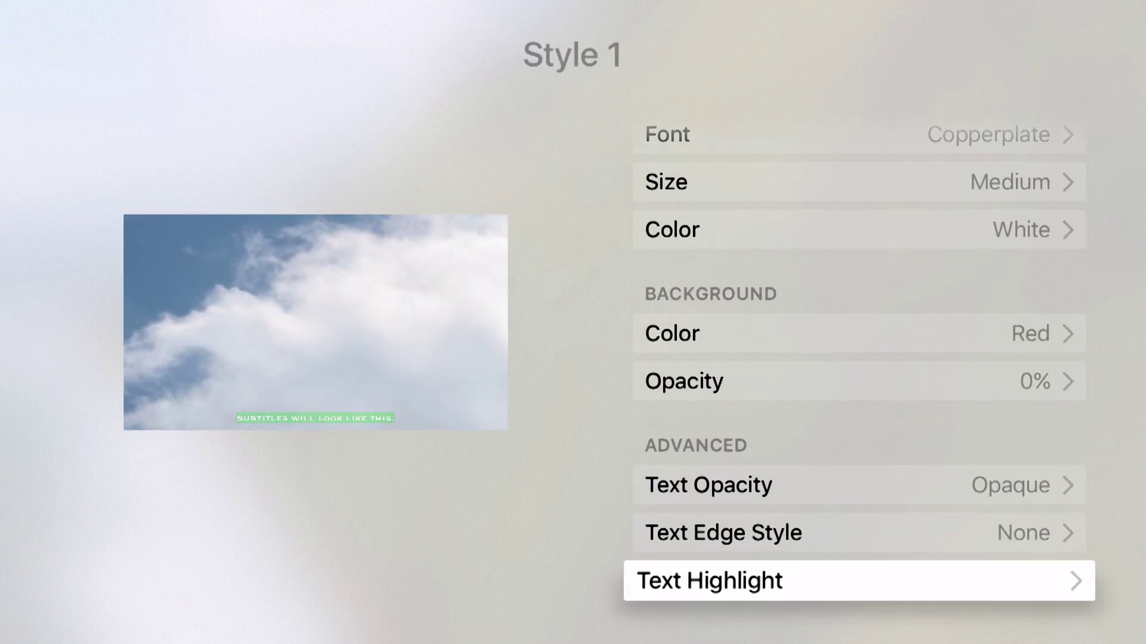
Try the Depressed, Raised and Uniform edge styles, settling on Drop Shadow for Style 1
{"action": "key", "text": "Up"}
{"action": "key", "text": "Return"}
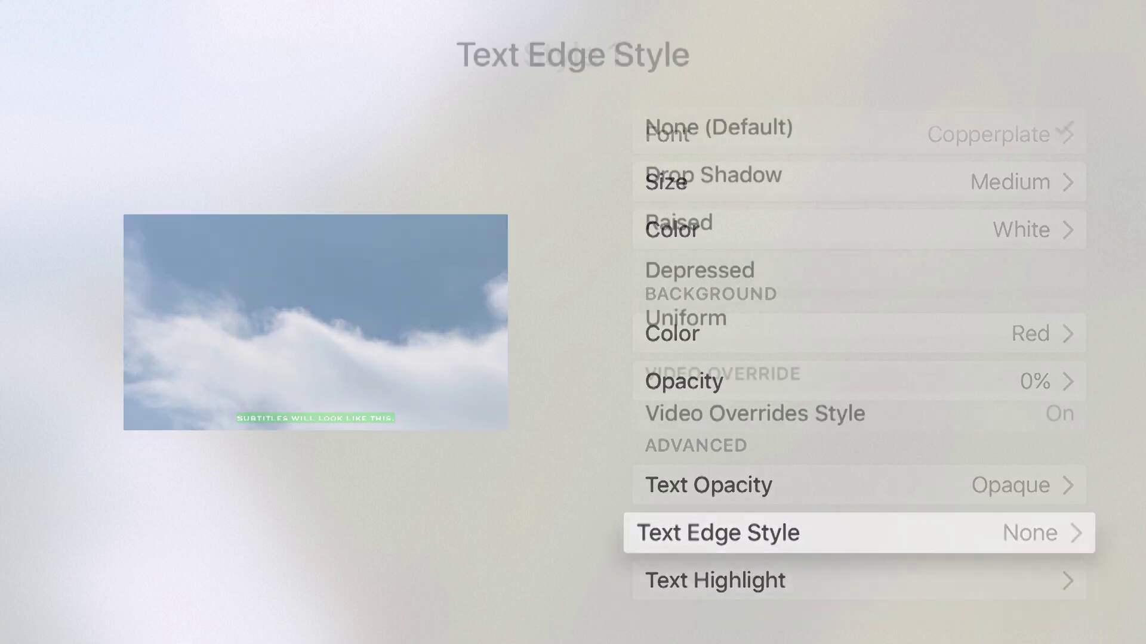
{"action": "key", "text": "Down"}
{"action": "key", "text": "Down"}
{"action": "key", "text": "Down"}
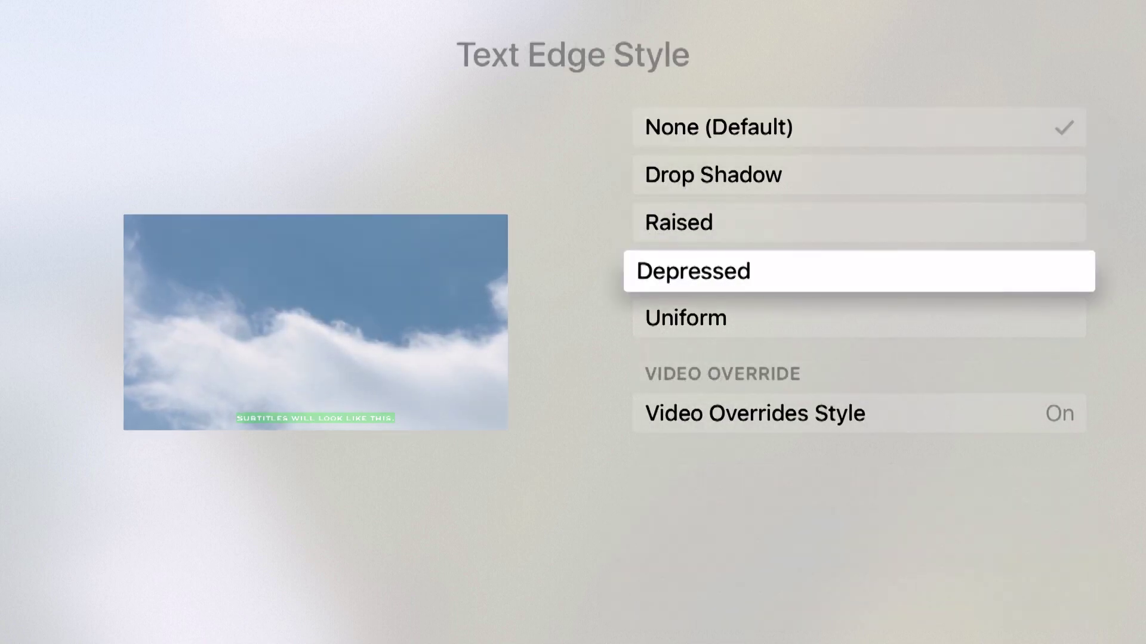
{"action": "key", "text": "Up"}
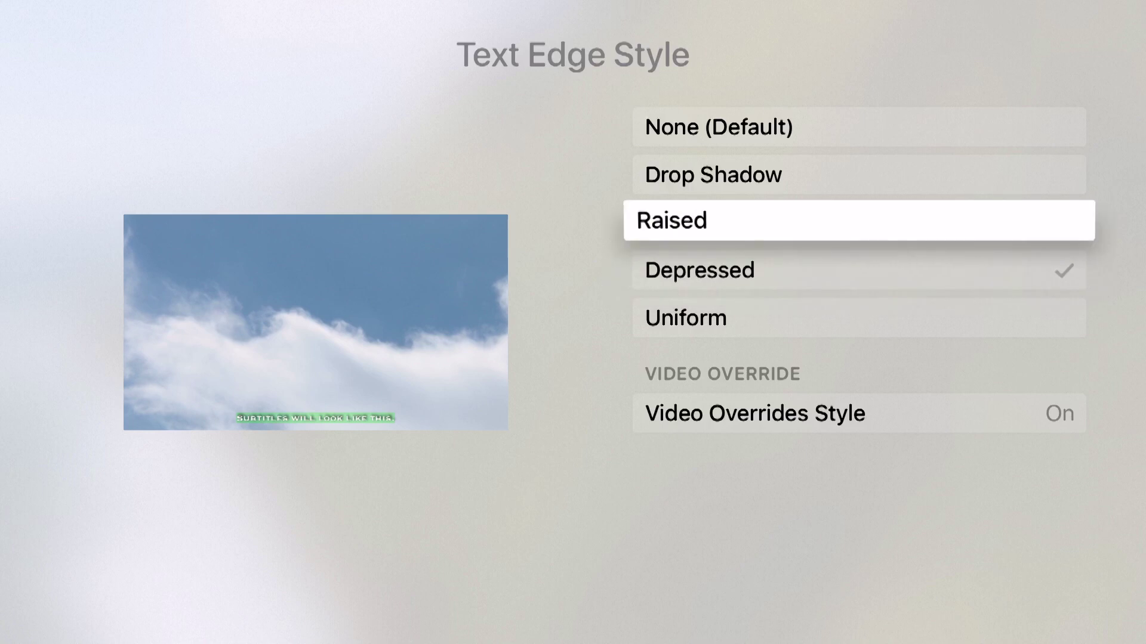
{"action": "key", "text": "Up"}
{"action": "key", "text": "Return"}
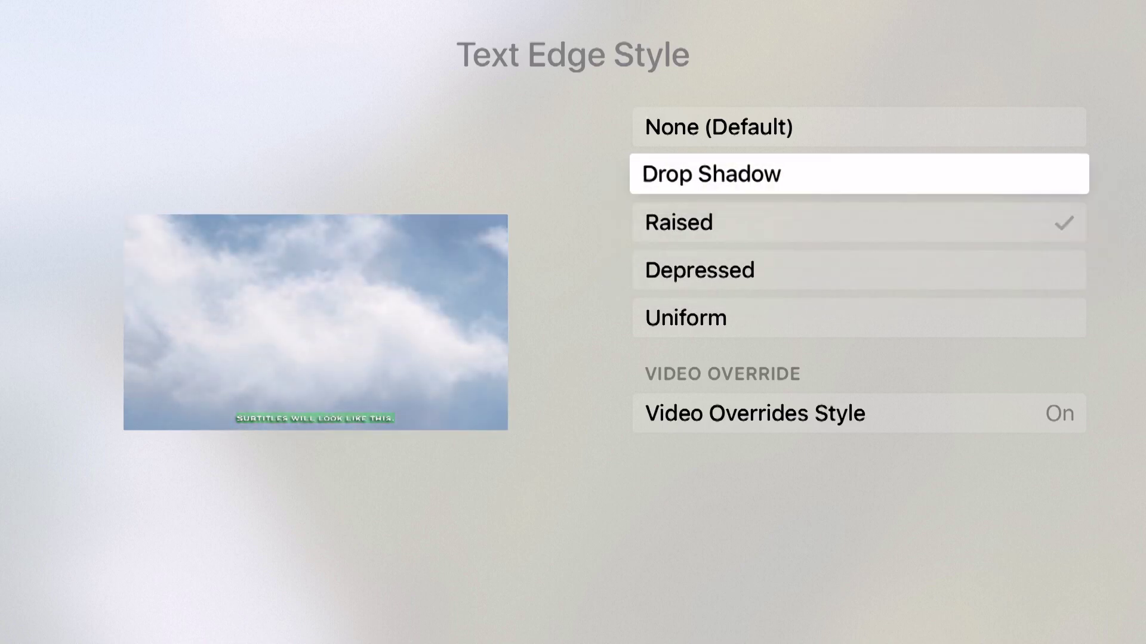
{"action": "key", "text": "Down"}
{"action": "key", "text": "Down"}
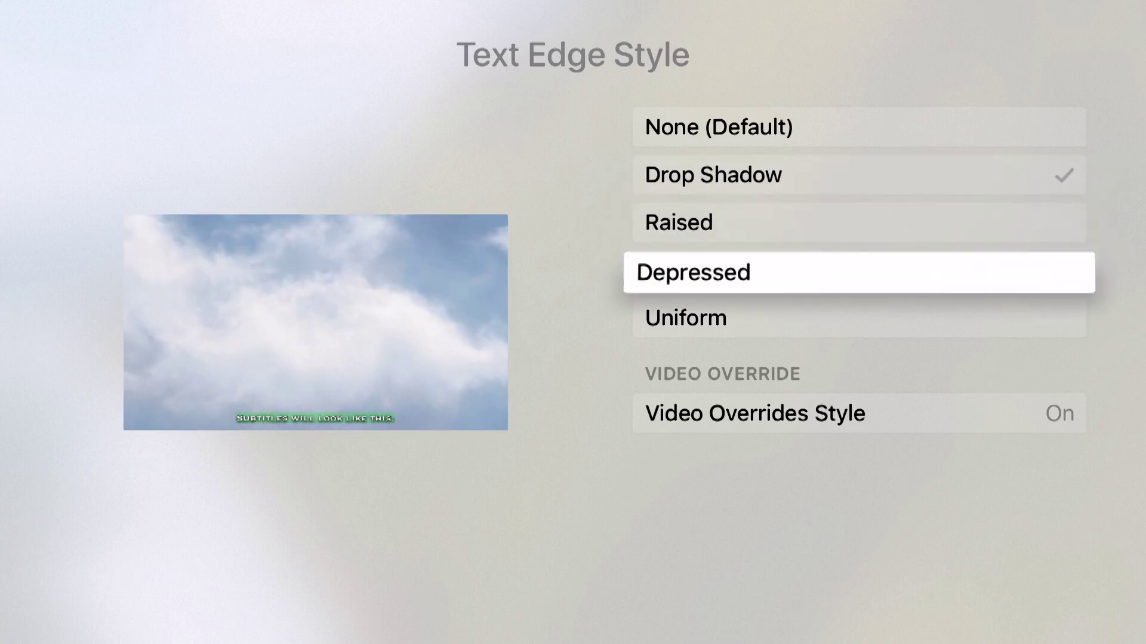
{"action": "key", "text": "Down"}
{"action": "key", "text": "Return"}
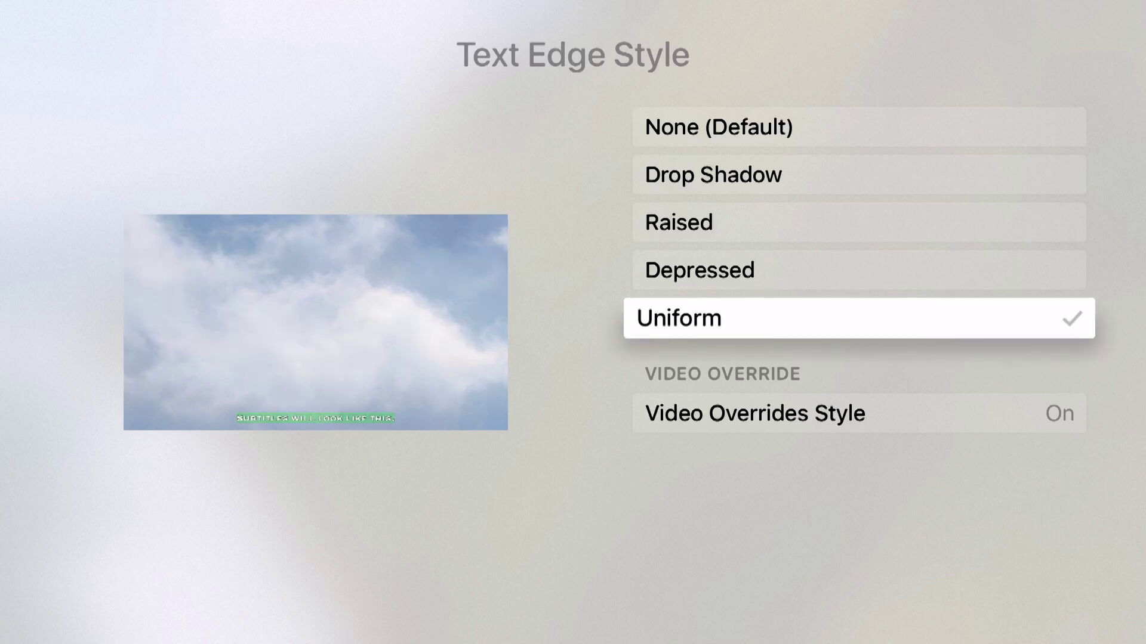
{"action": "key", "text": "Up"}
{"action": "key", "text": "Up"}
{"action": "key", "text": "Up"}
{"action": "key", "text": "Return"}
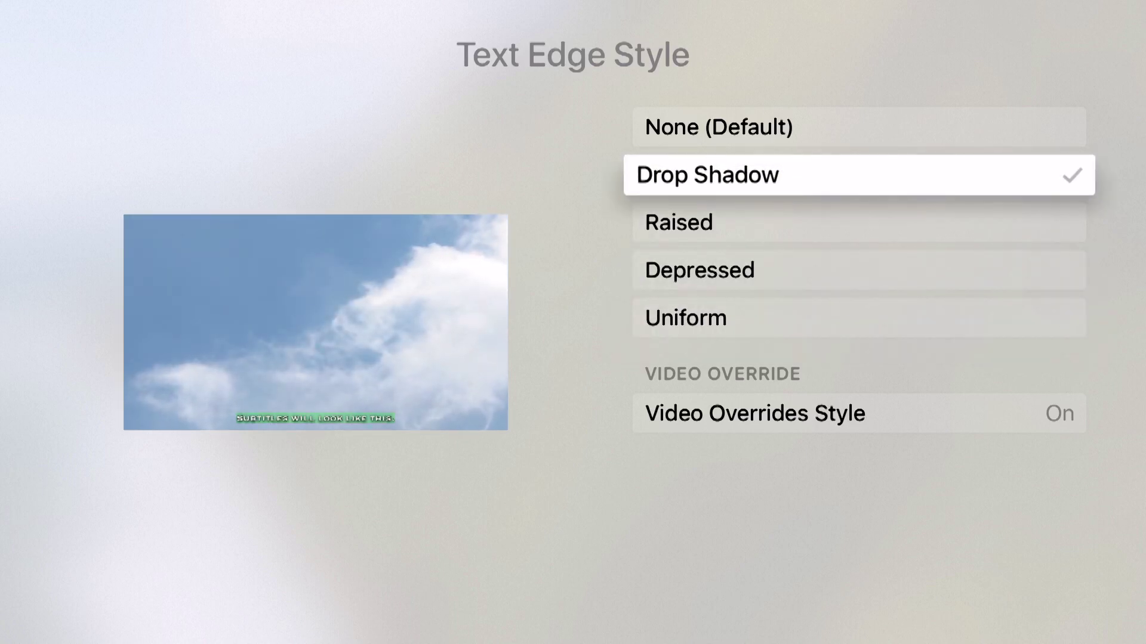
{"action": "key", "text": "Escape"}
{"action": "key", "text": "Down"}
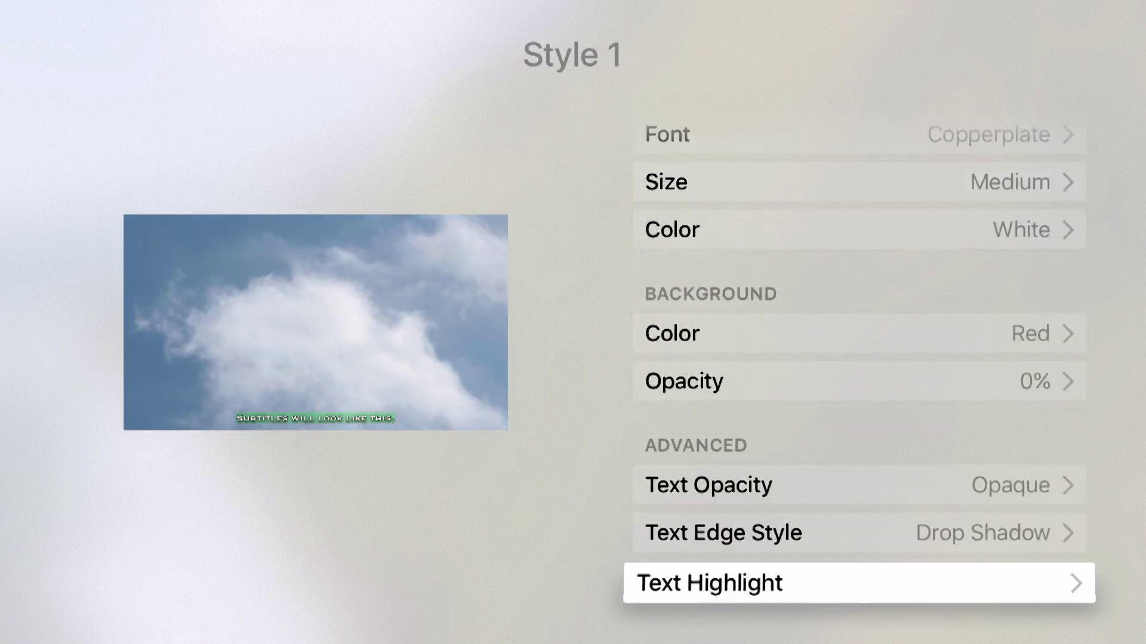
{"action": "key", "text": "Up"}
{"action": "key", "text": "Up"}
{"action": "key", "text": "Up"}
{"action": "key", "text": "Up"}
{"action": "key", "text": "Up"}
{"action": "key", "text": "Up"}
{"action": "key", "text": "Up"}
{"action": "key", "text": "Up"}
Back out to the Style list and select Default in place of Style 1
{"action": "key", "text": "Down"}
{"action": "key", "text": "Down"}
{"action": "key", "text": "Down"}
{"action": "key", "text": "Down"}
{"action": "key", "text": "Down"}
{"action": "key", "text": "Down"}
{"action": "key", "text": "Down"}
{"action": "key", "text": "Down"}
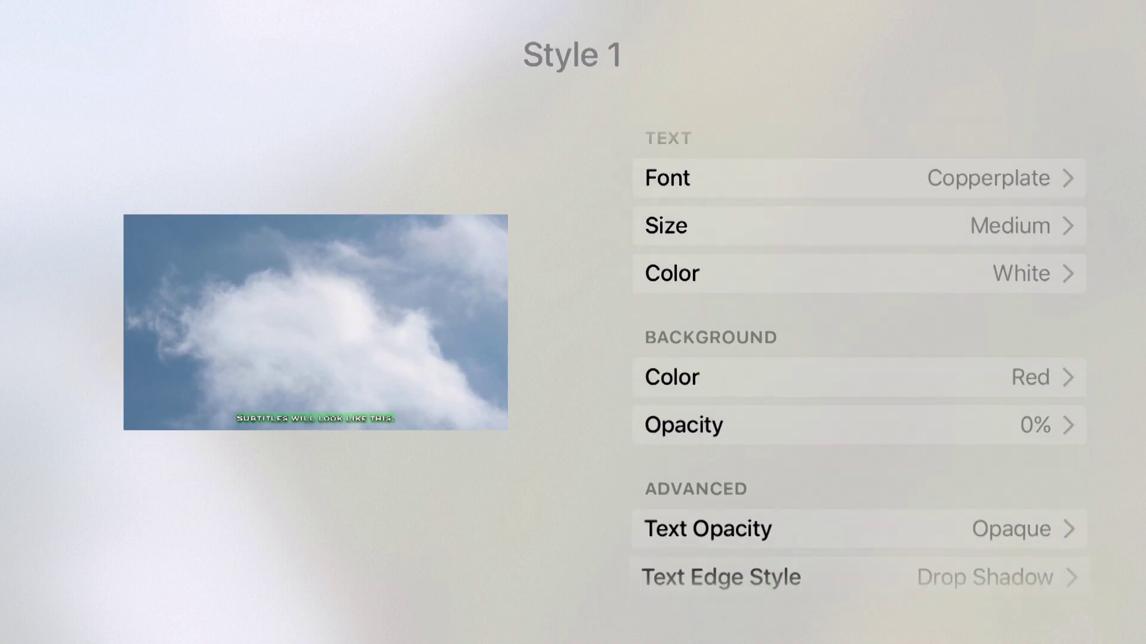
{"action": "key", "text": "Escape"}
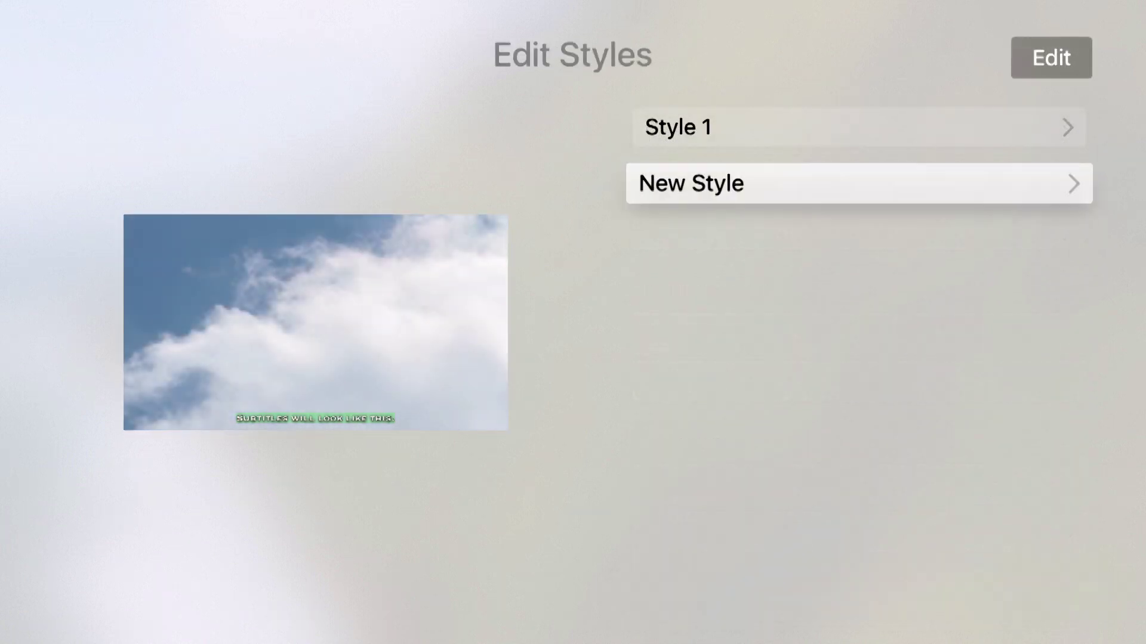
{"action": "key", "text": "Escape"}
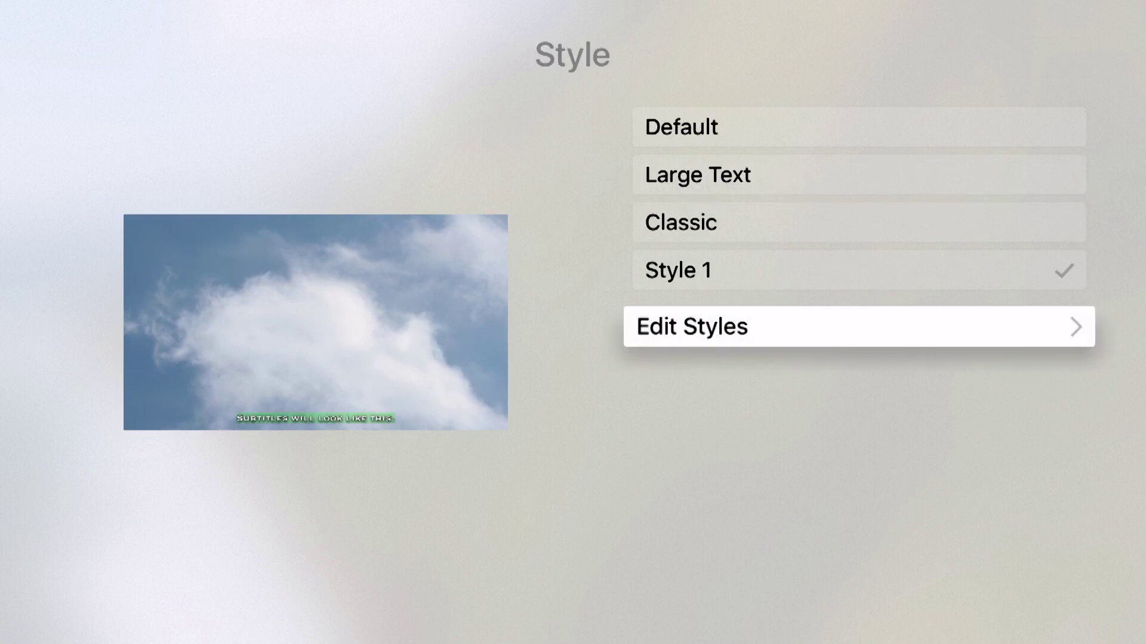
{"action": "key", "text": "Up"}
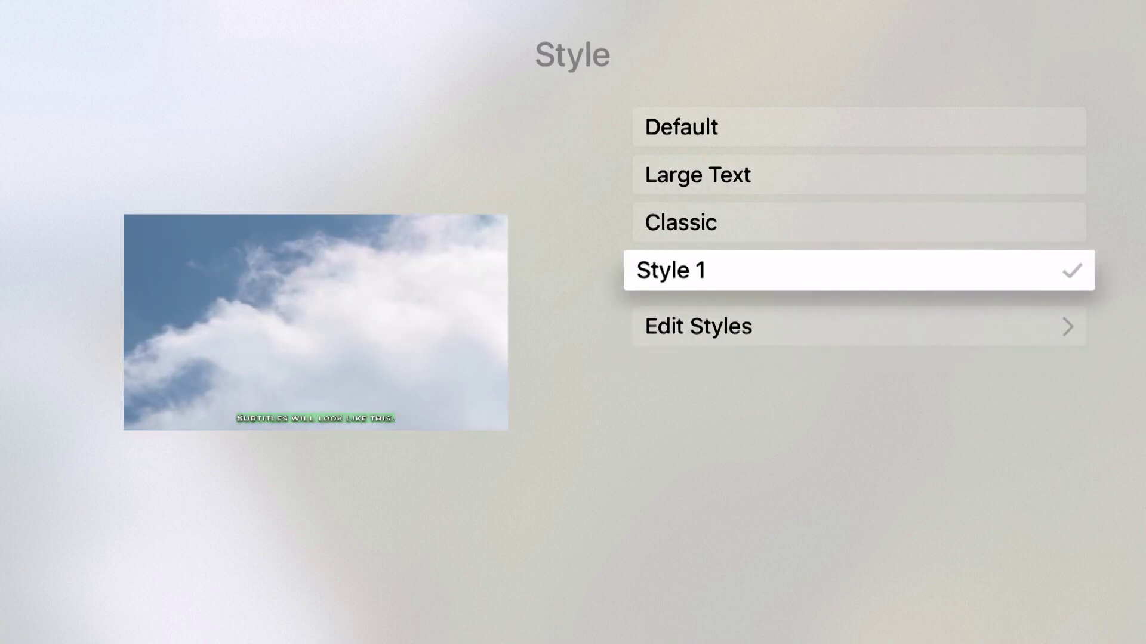
{"action": "key", "text": "Up"}
{"action": "key", "text": "Up"}
{"action": "key", "text": "Up"}
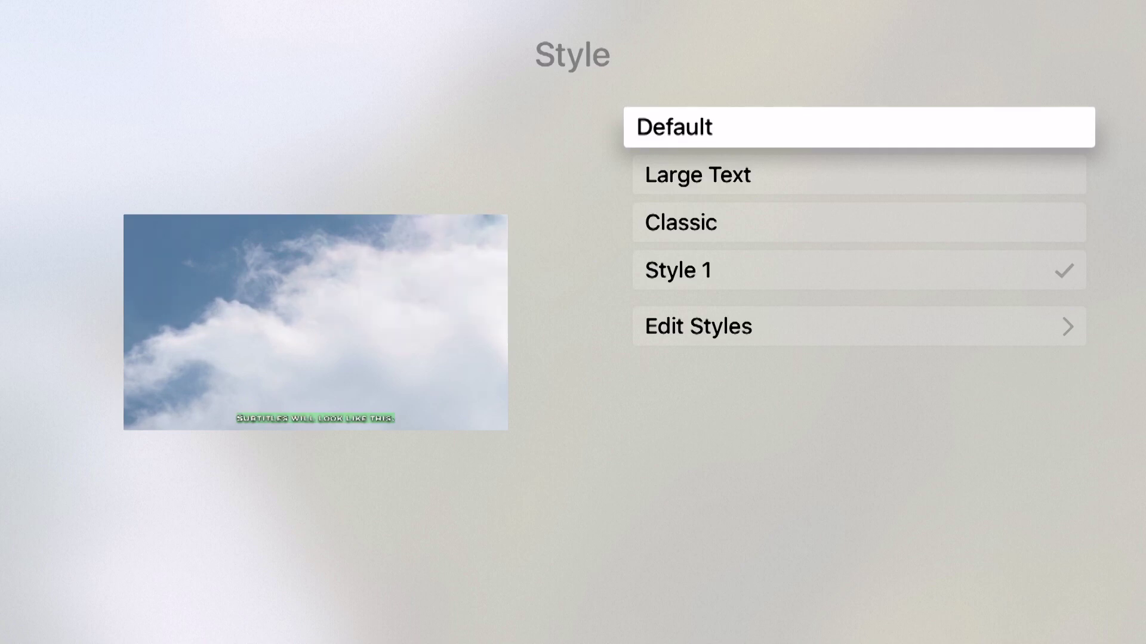
{"action": "key", "text": "Down"}
{"action": "key", "text": "Down"}
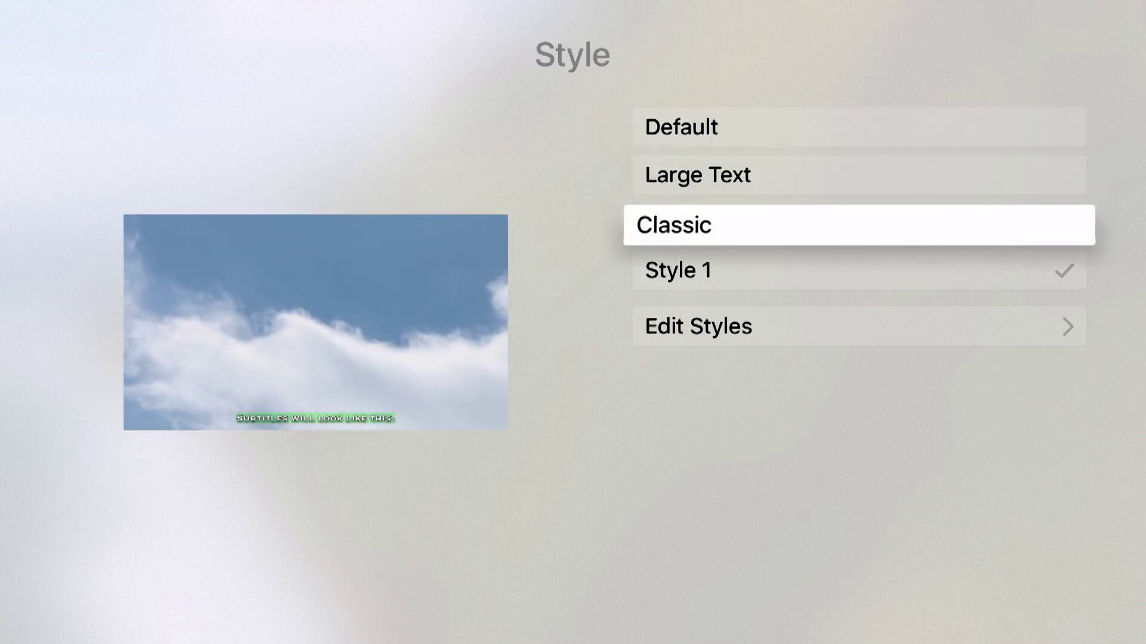
{"action": "key", "text": "Up"}
{"action": "key", "text": "Up"}
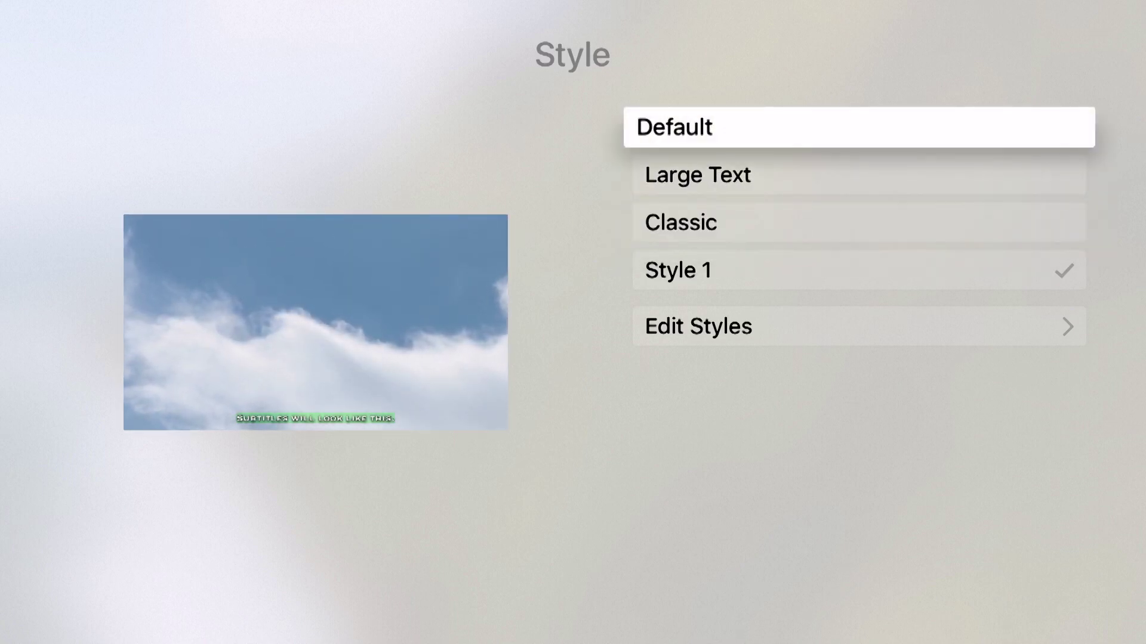
{"action": "key", "text": "Return"}
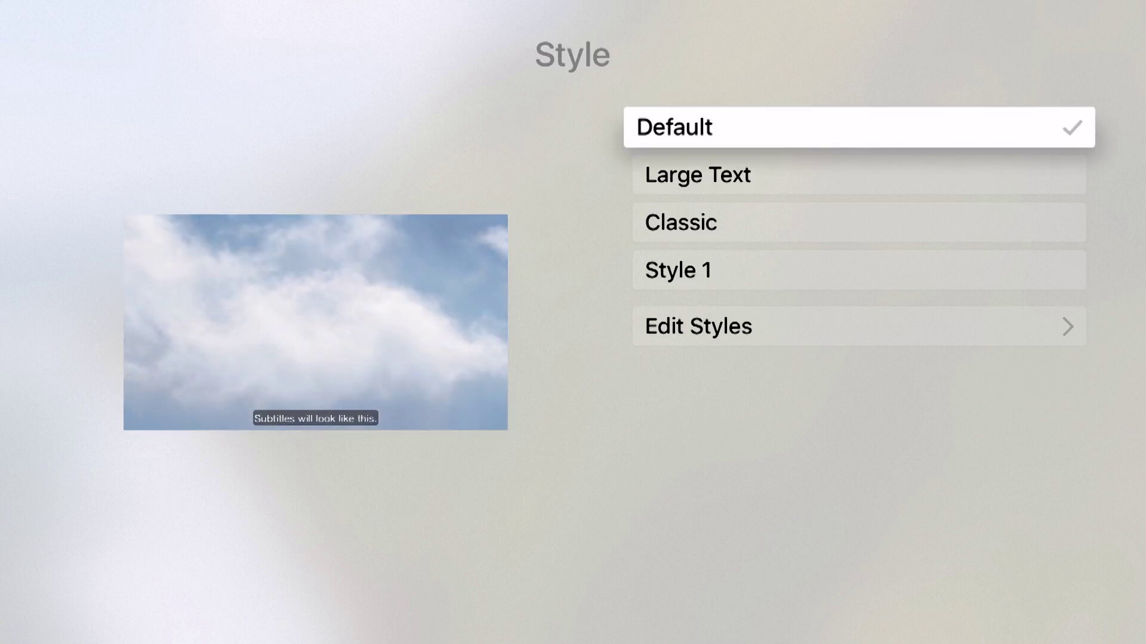